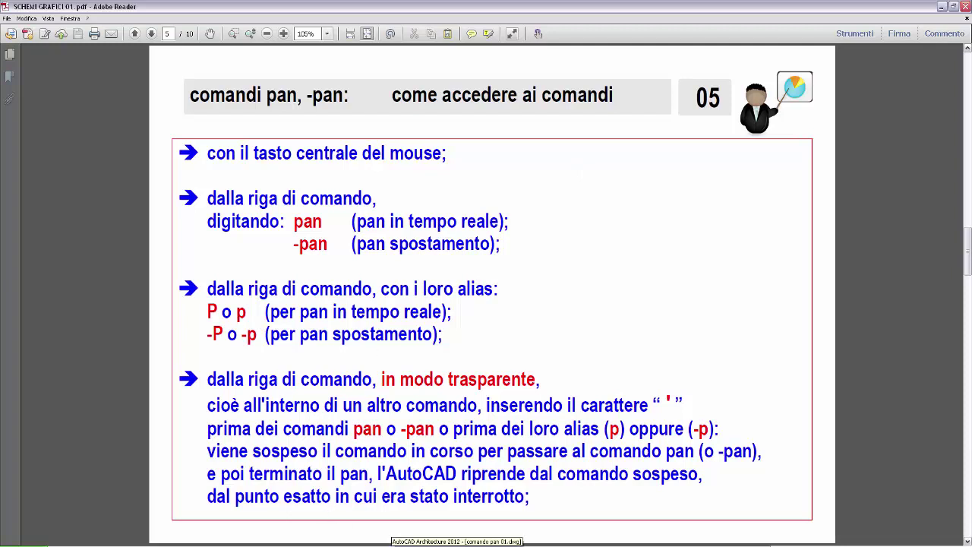
Step: Switch to the AutoCAD drawing comando pan 01.dwg and shift its view with real-time Pan, started by the alias p
click(455, 544)
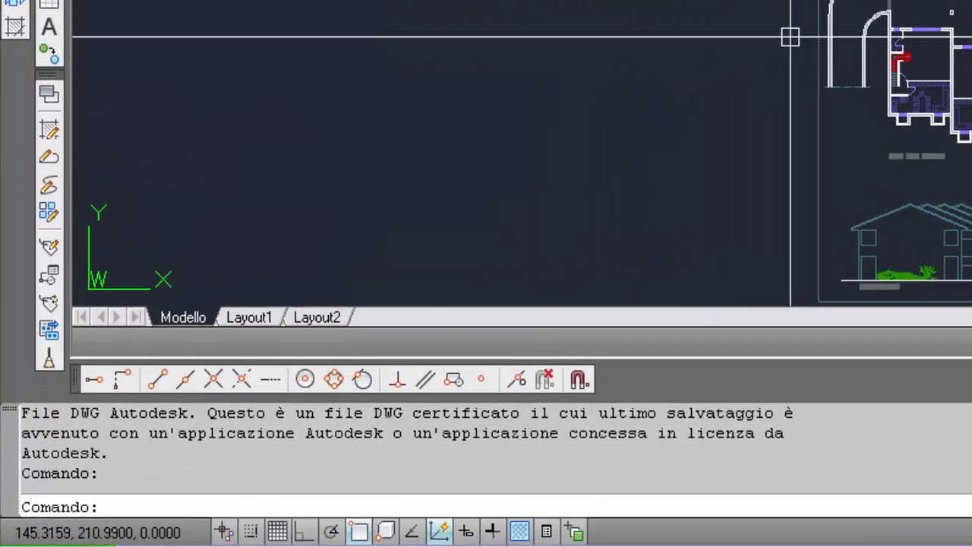
text(p)
key(Return)
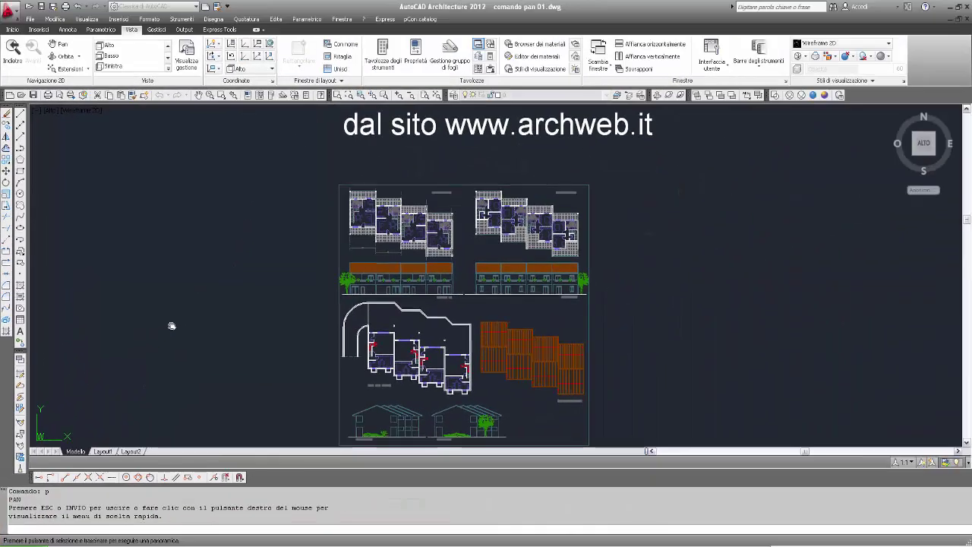
drag(415, 7, 971, 0)
mouse_move(451, 321)
mouse_down()
mouse_move(629, 239)
mouse_move(787, 191)
mouse_move(848, 231)
mouse_up()
mouse_move(674, 258)
mouse_down()
mouse_move(395, 271)
mouse_move(367, 301)
mouse_up()
key(Escape)
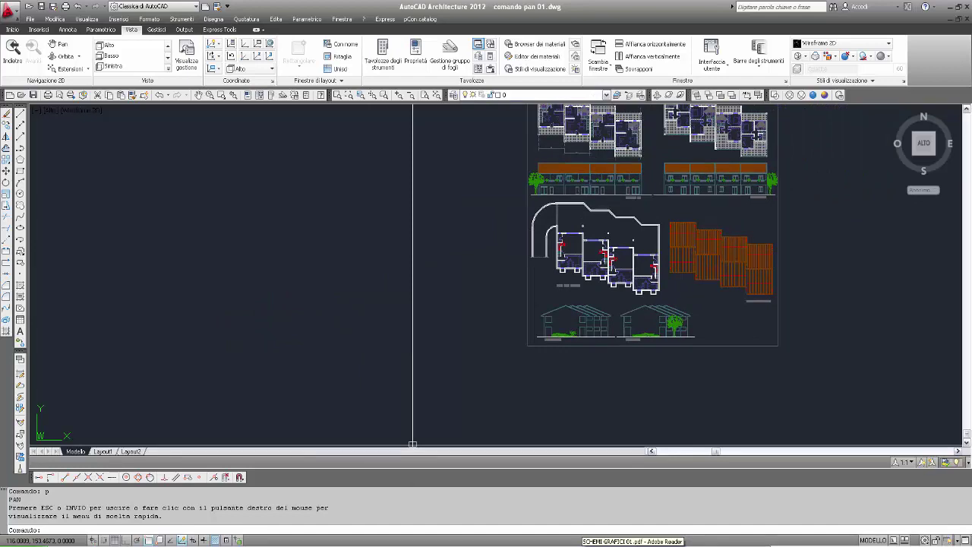
Step: Check the Adobe Reader notes, and in the AutoCAD drawing run displacement pan with the alias -P between two picked points
click(632, 541)
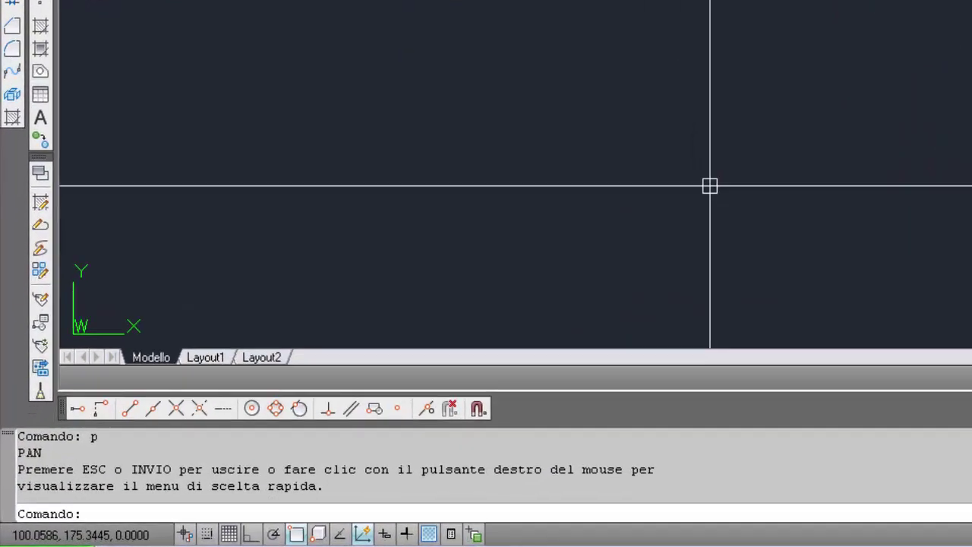
text(-)
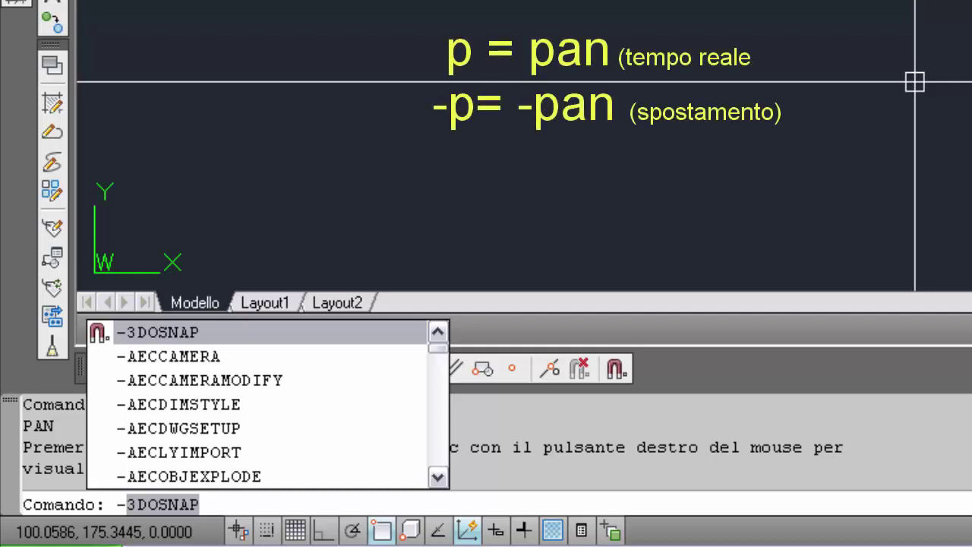
text(P)
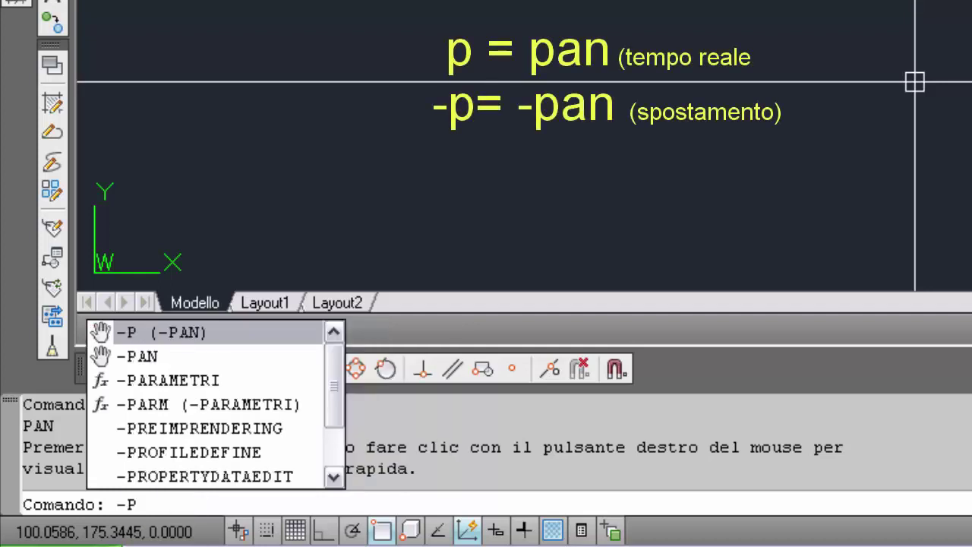
key(BackSpace)
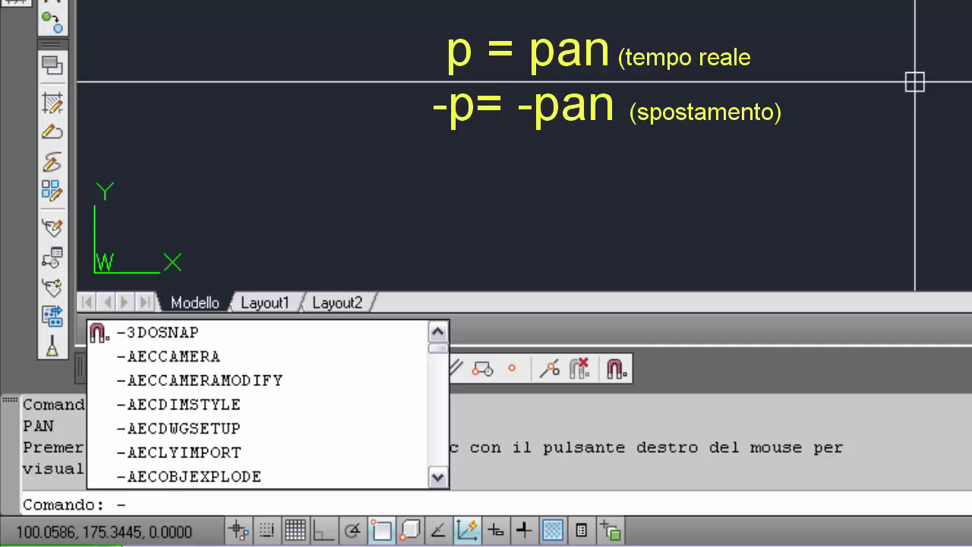
text(P)
key(Return)
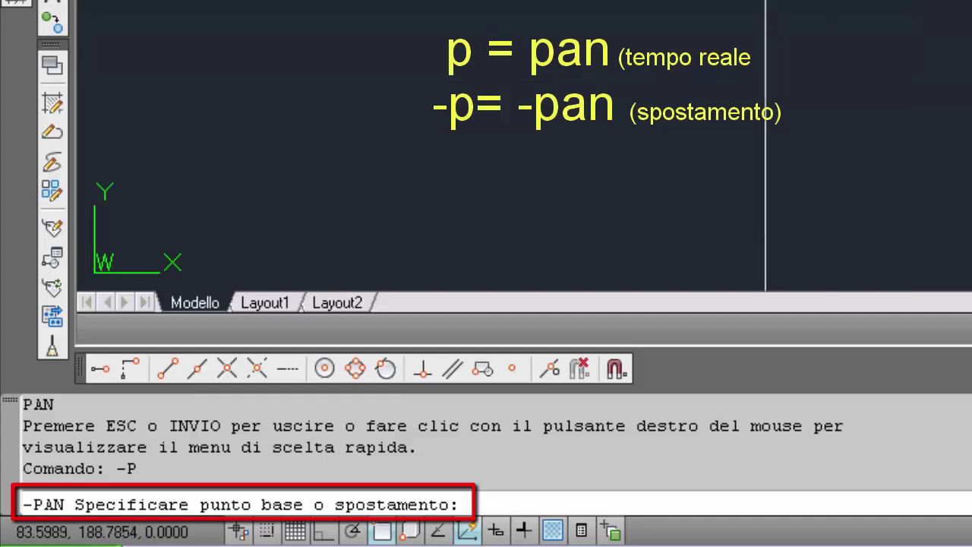
click(544, 68)
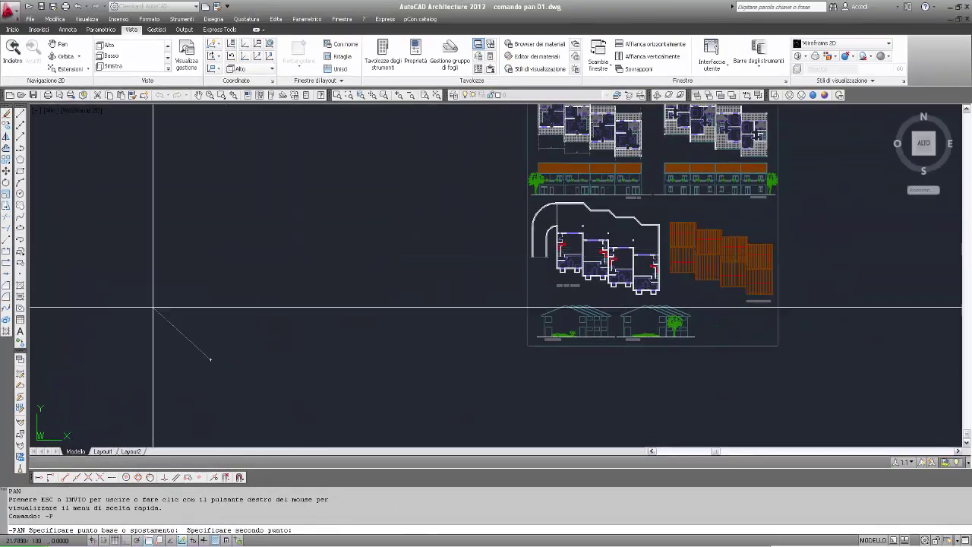
click(73, 414)
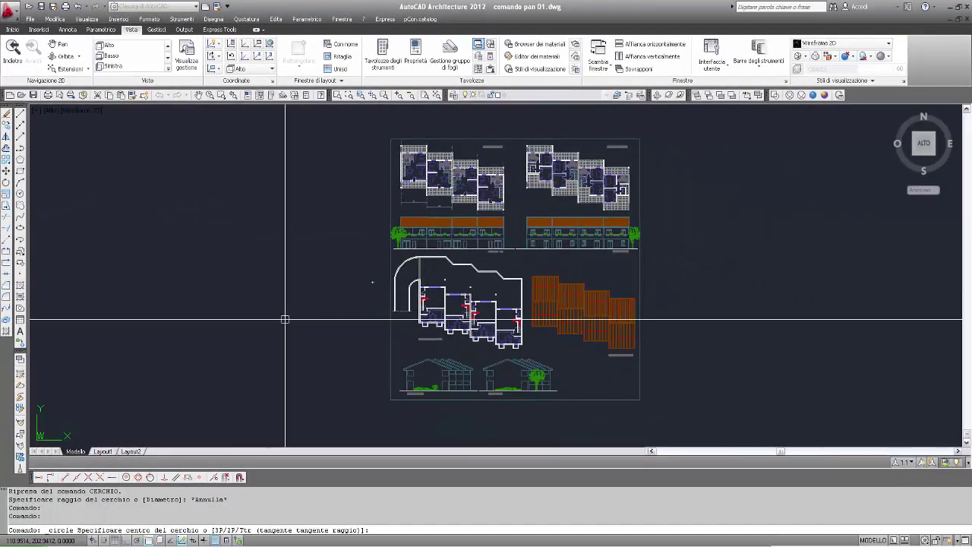
Step: Draw a circle beside the drawing sheet, panning transparently with 'p before picking its radius
click(357, 383)
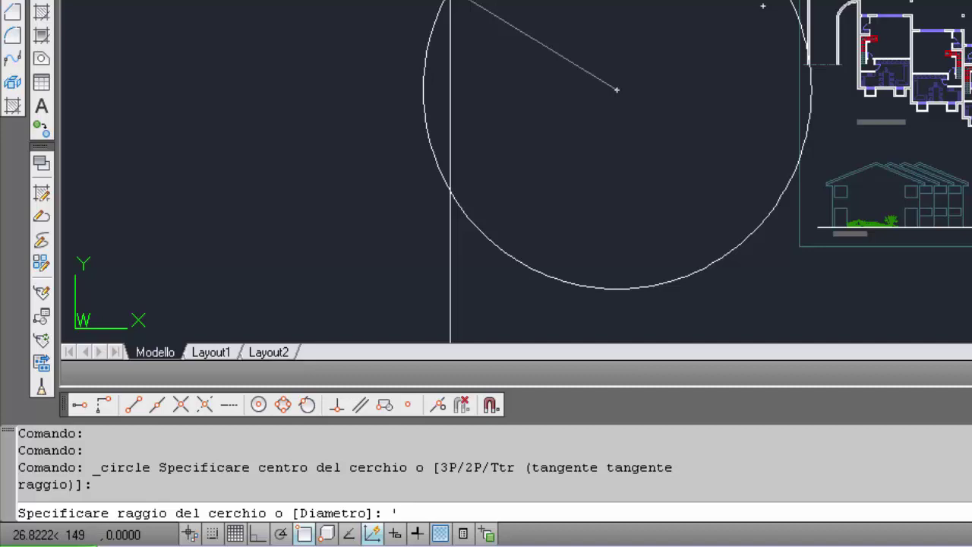
text(p)
key(Return)
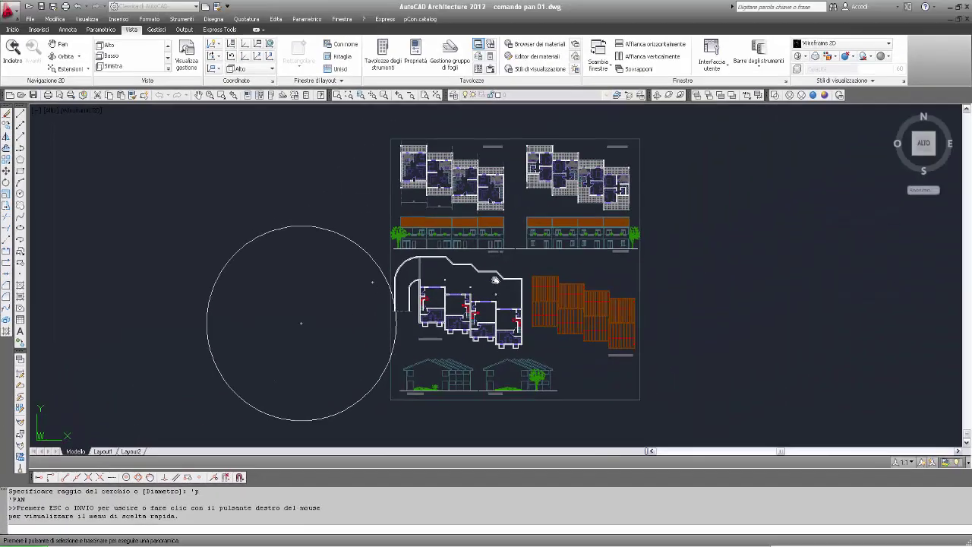
mouse_move(437, 265)
mouse_down()
mouse_move(441, 277)
mouse_move(330, 270)
mouse_up()
mouse_move(169, 364)
mouse_down()
mouse_move(223, 341)
mouse_move(195, 371)
mouse_up()
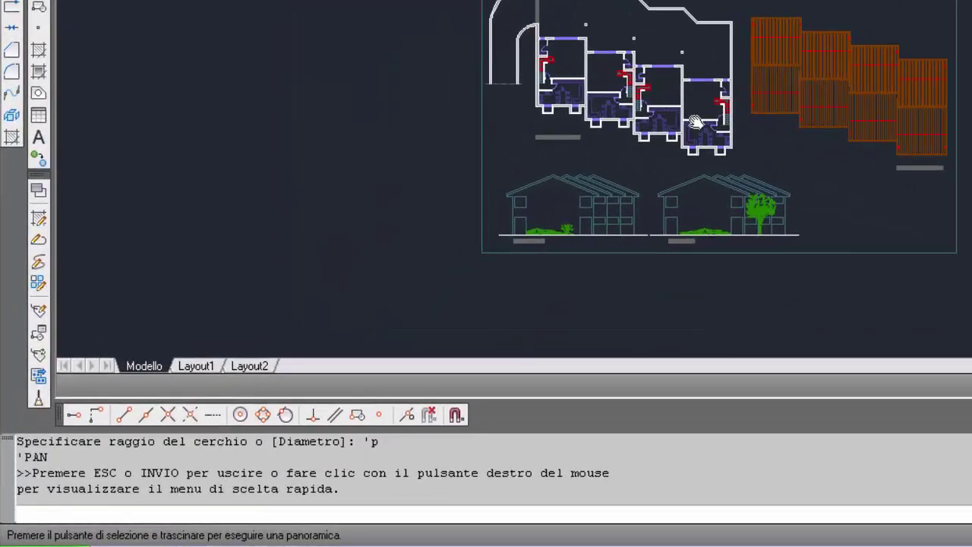
key(Escape)
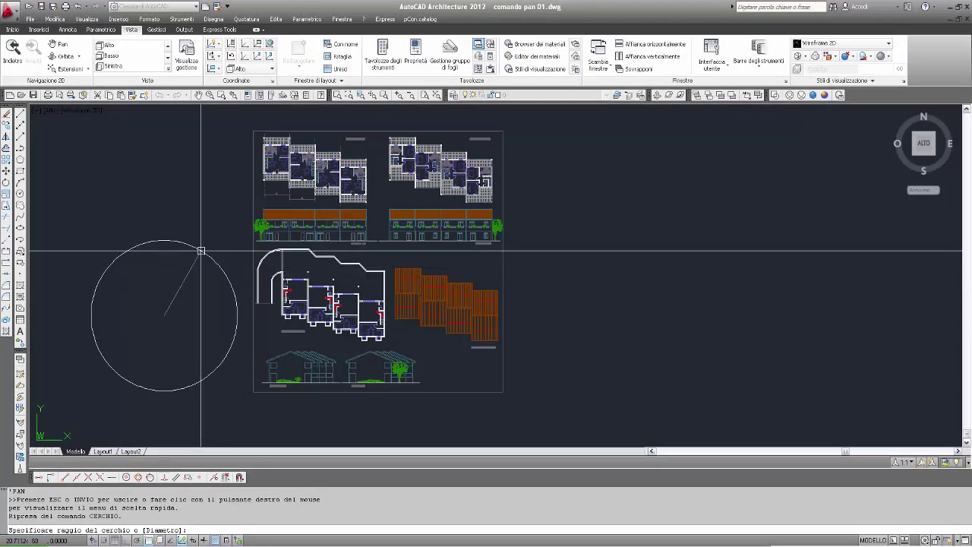
click(201, 250)
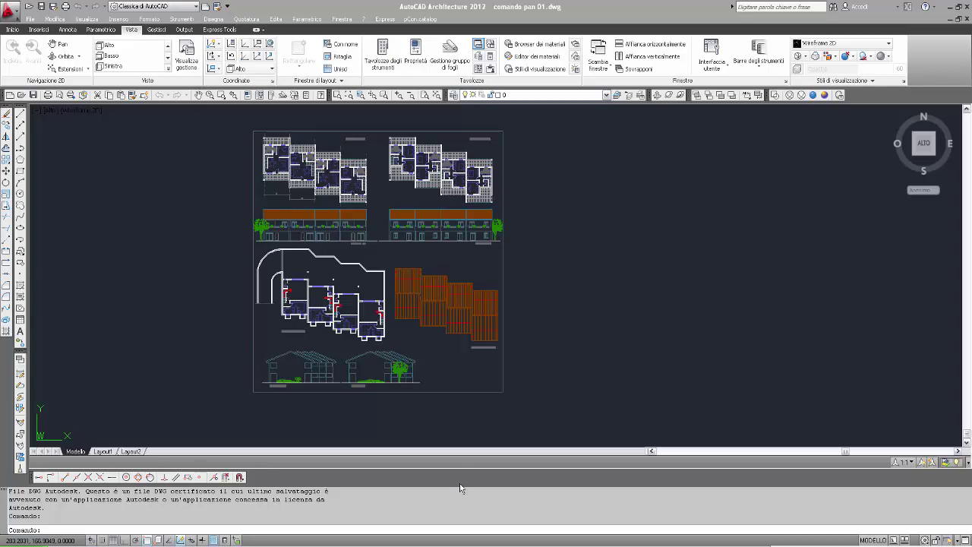
Step: Switch to Adobe Reader and move ahead in the SCHEMI GRAFICI 01.pdf notes
click(444, 540)
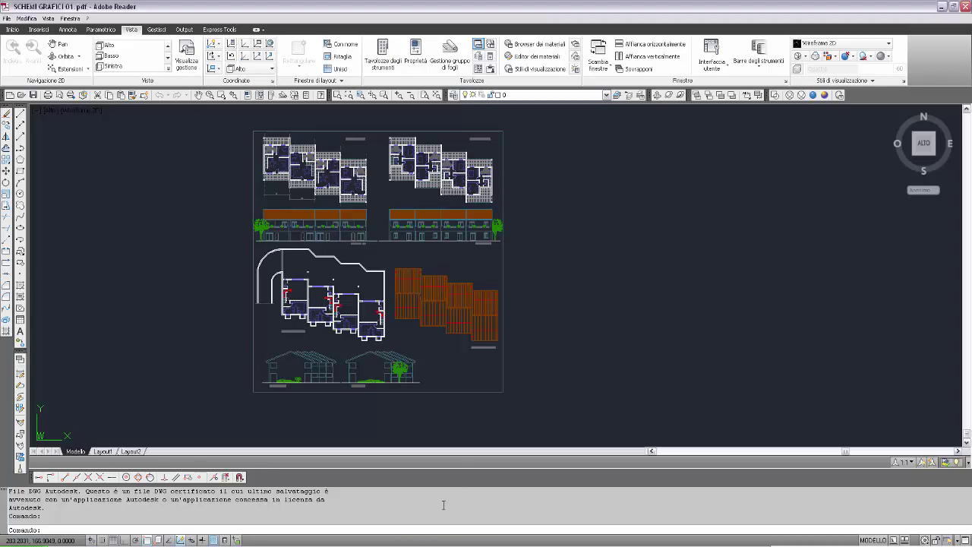
scroll(566, 344, down, 2)
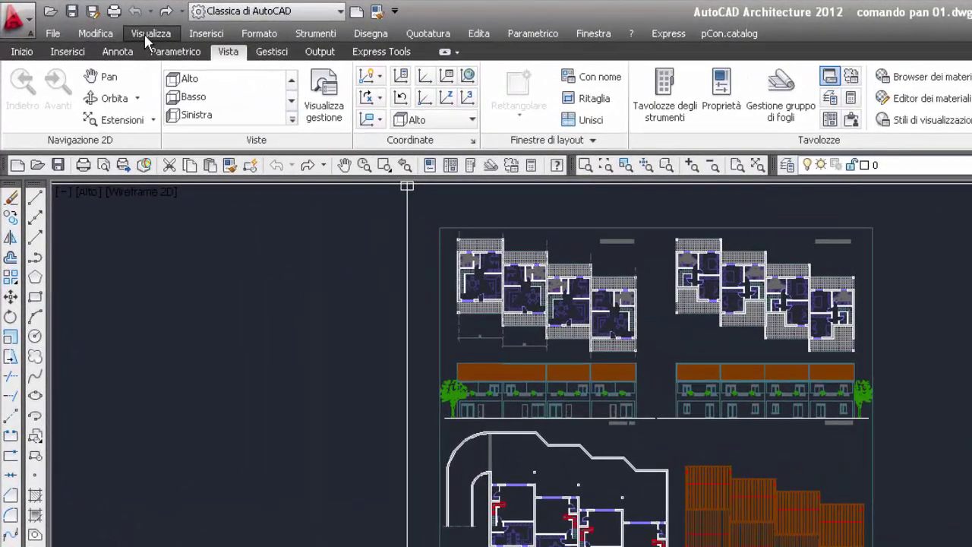
Step: In the AutoCAD drawing, run the Tempo reale pan option and move the view around the sheet
click(142, 34)
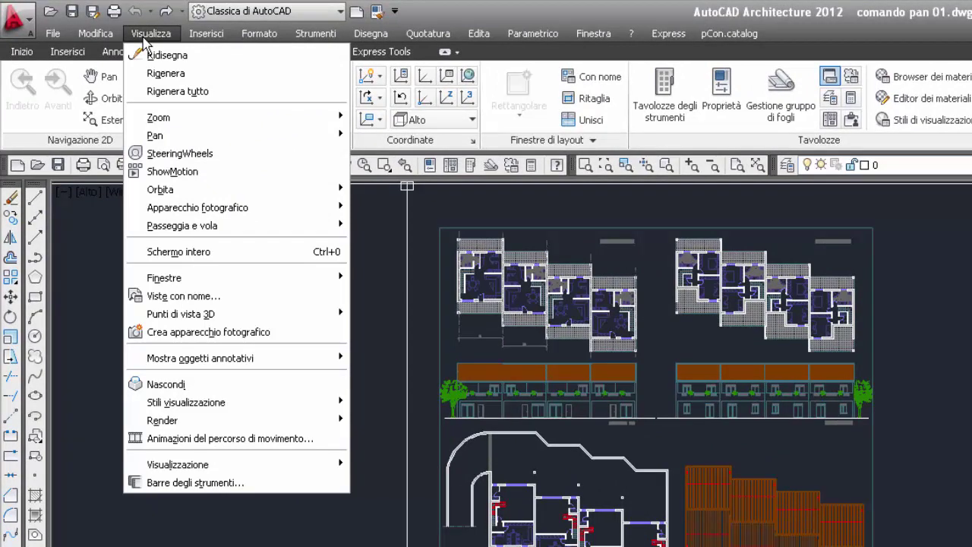
mouse_move(168, 135)
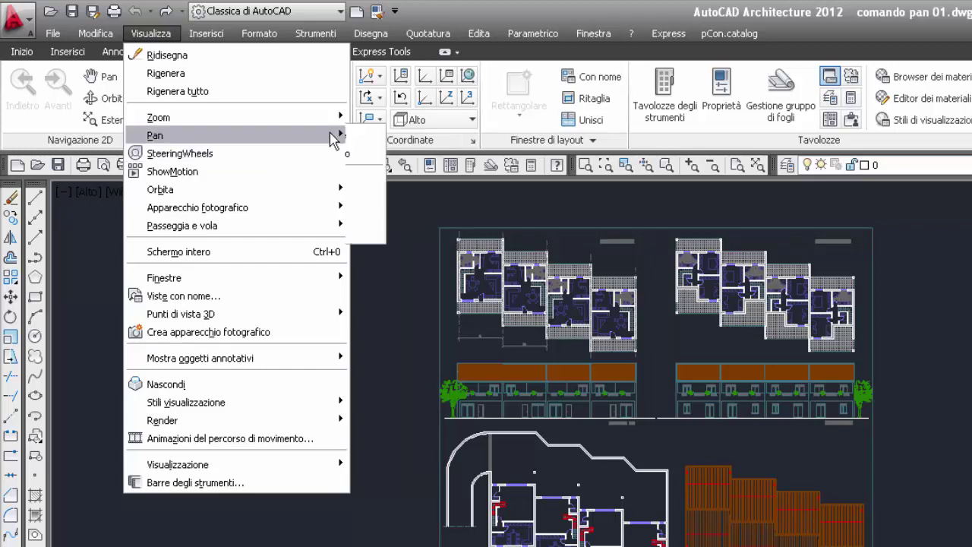
mouse_move(337, 136)
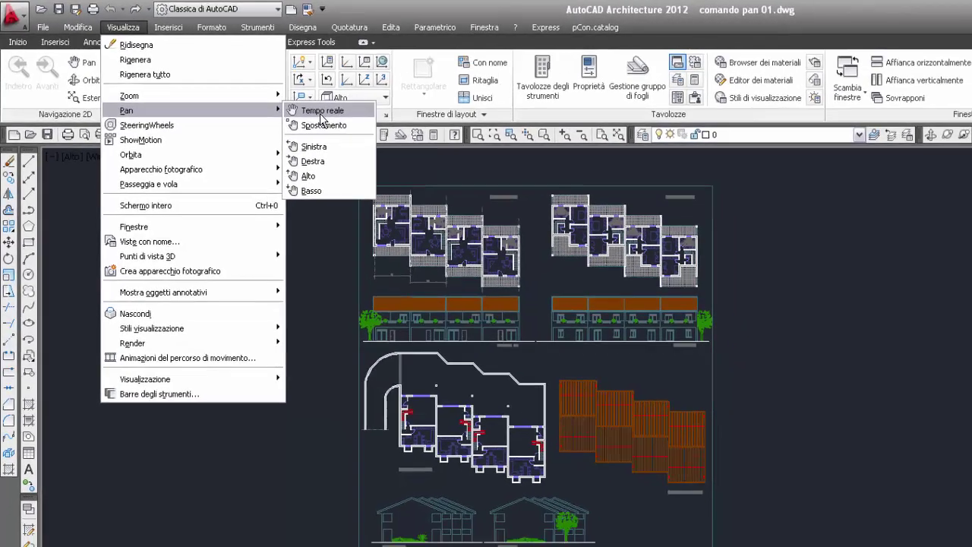
click(394, 137)
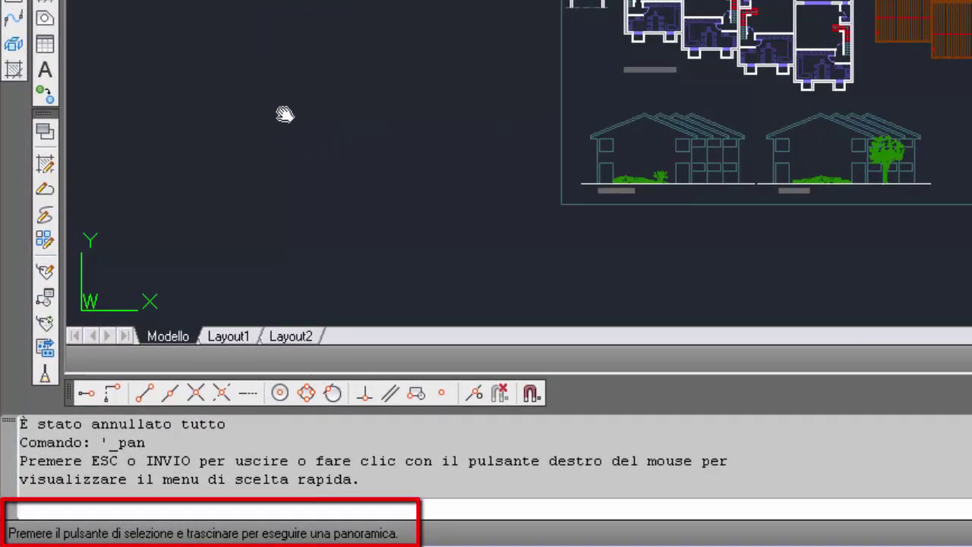
mouse_move(267, 122)
mouse_down()
mouse_move(394, 152)
mouse_move(711, 2)
mouse_up()
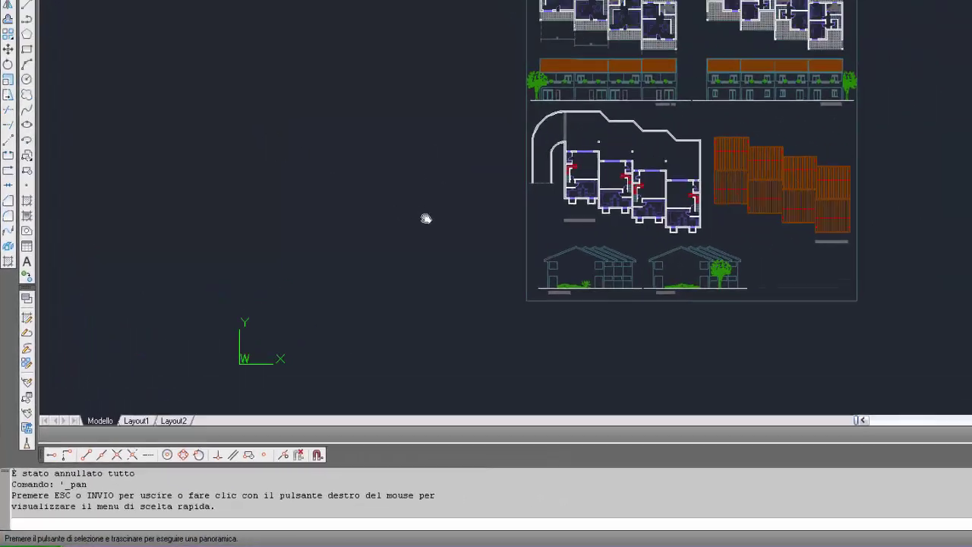
mouse_move(426, 219)
mouse_down()
mouse_move(737, 105)
mouse_move(914, 18)
mouse_move(273, 269)
mouse_move(260, 246)
mouse_up()
mouse_move(197, 319)
mouse_down()
mouse_move(539, 261)
mouse_move(646, 228)
mouse_move(363, 302)
mouse_move(126, 336)
mouse_move(166, 335)
mouse_move(428, 256)
mouse_move(301, 329)
mouse_move(181, 349)
mouse_move(109, 345)
mouse_up()
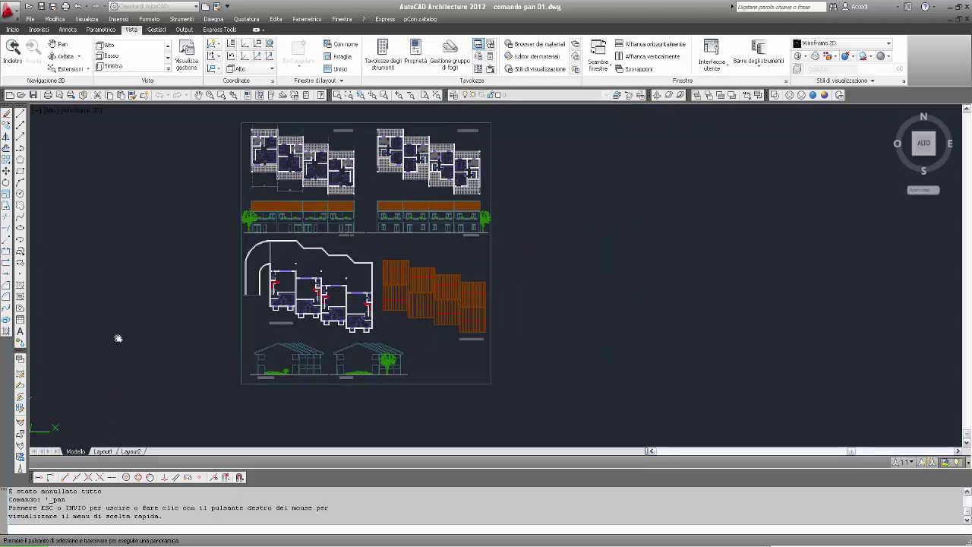
key(Escape)
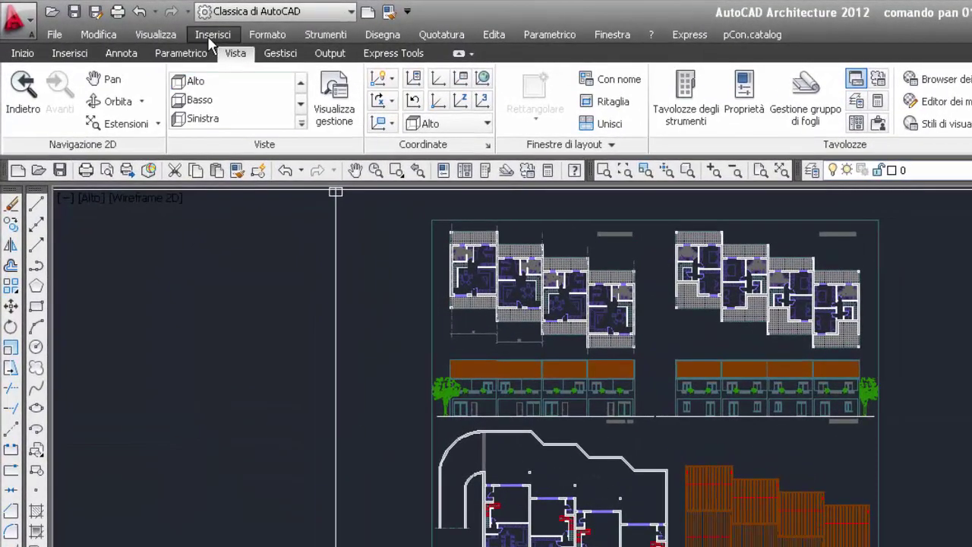
Step: Run the Spostamento pan option and shift the view up and to the right between two picked points
click(160, 35)
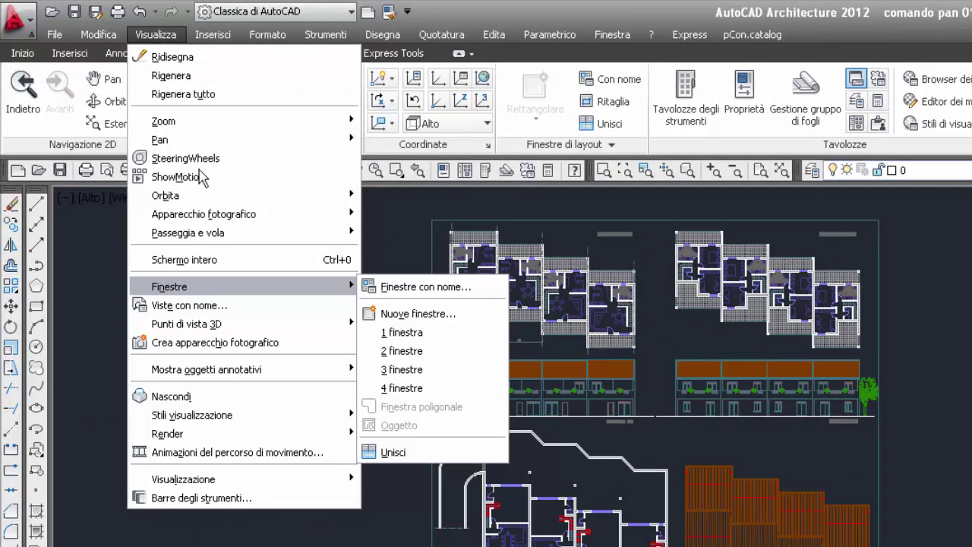
mouse_move(189, 143)
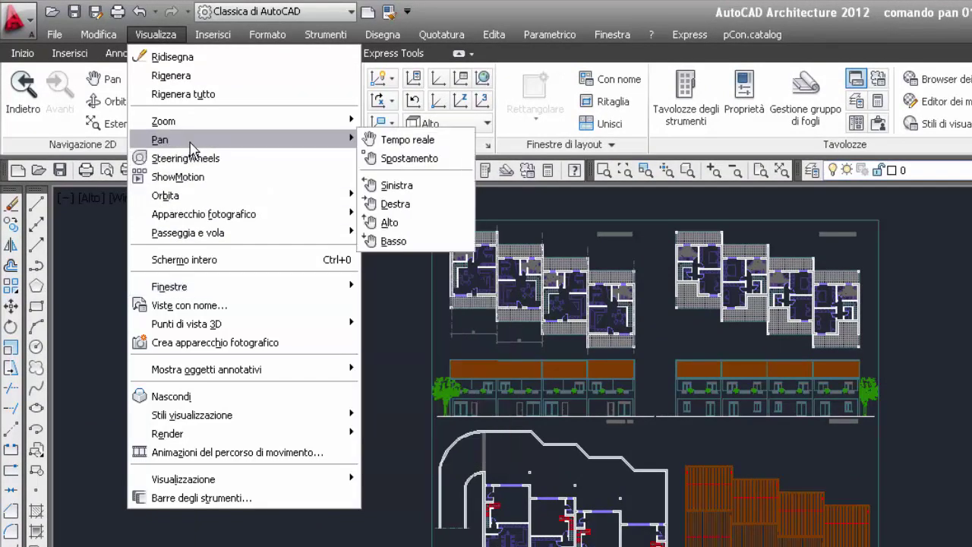
click(393, 159)
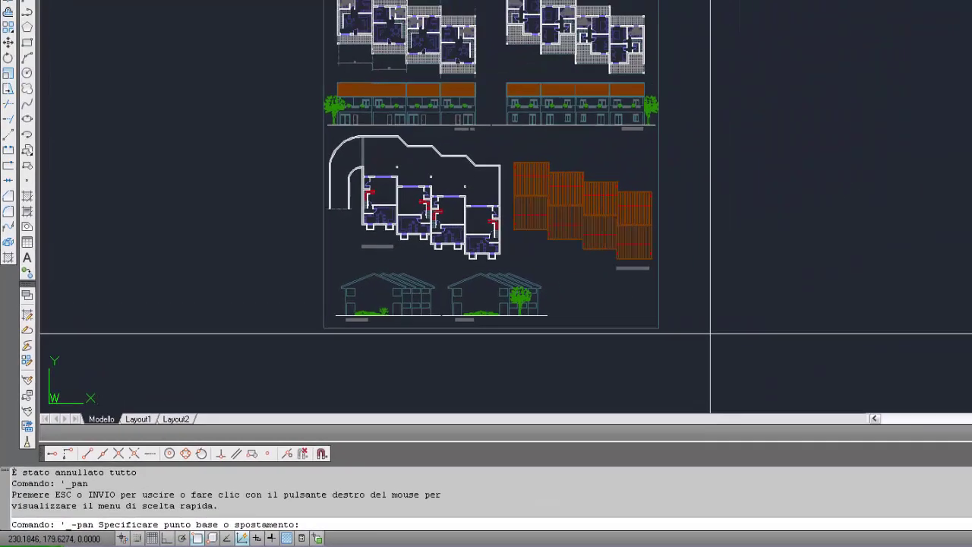
click(971, 251)
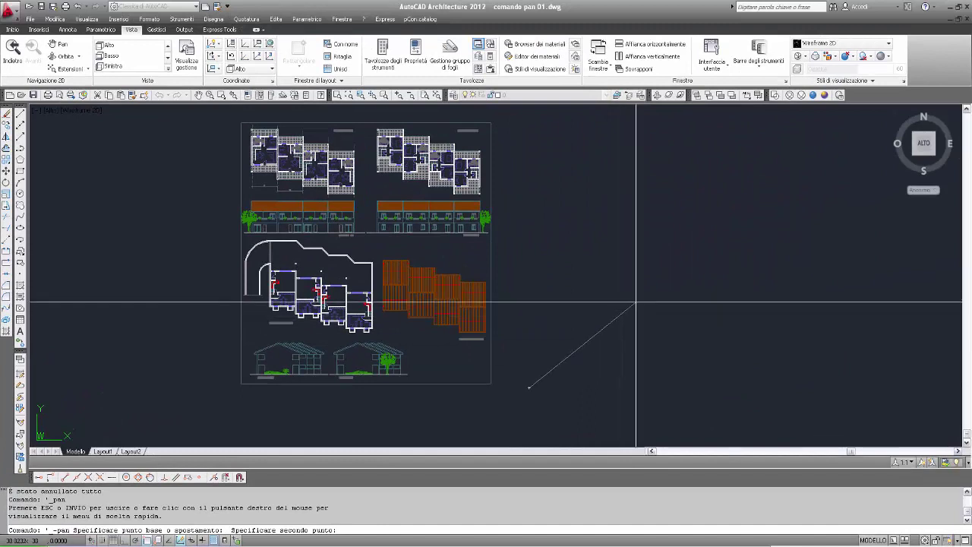
click(682, 288)
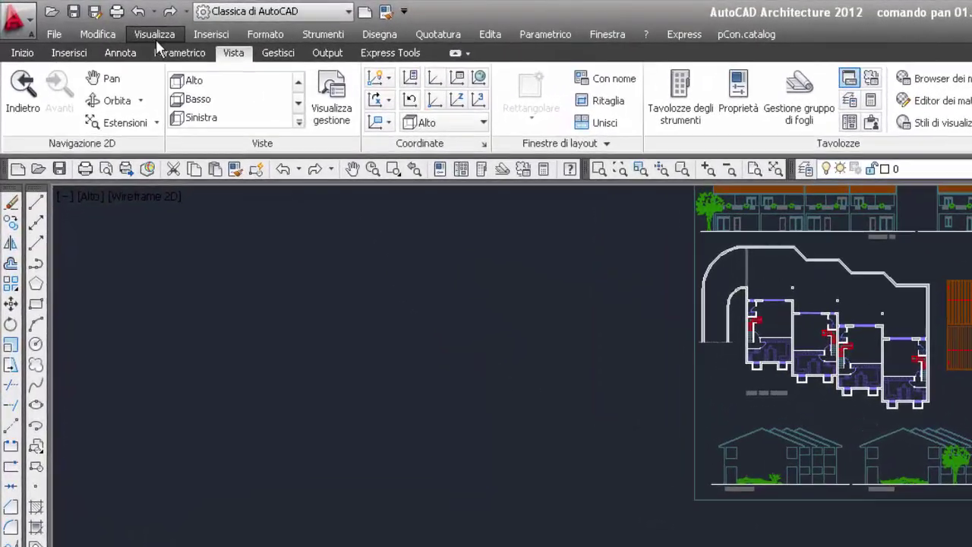
click(87, 21)
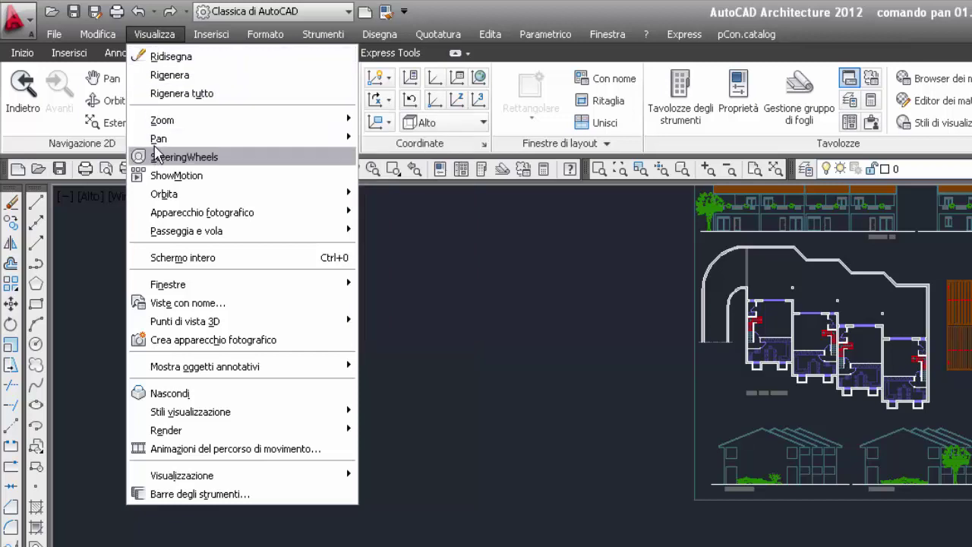
mouse_move(156, 144)
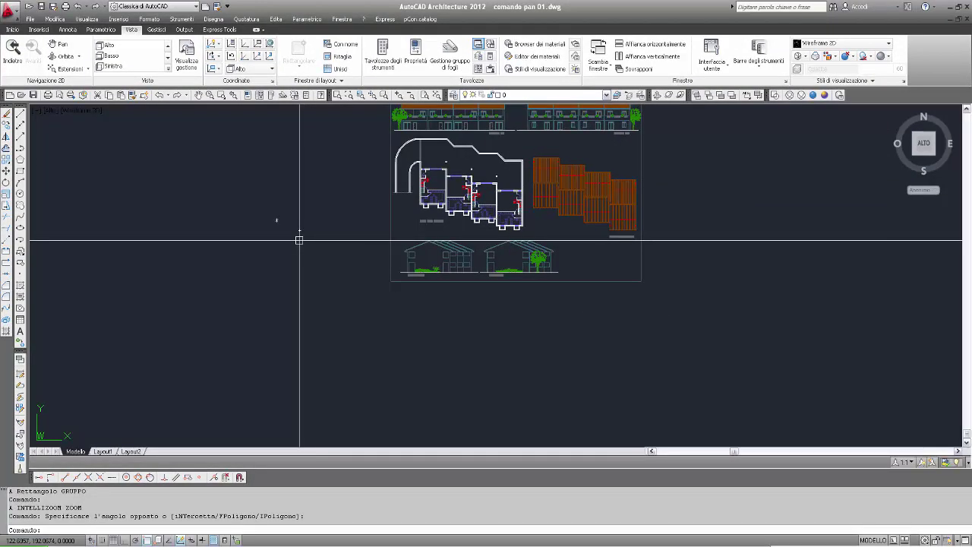
Step: Zoom to the drawing's extents with the ZOOM command's E option, and zoom out slightly around the sheet
text(Z)
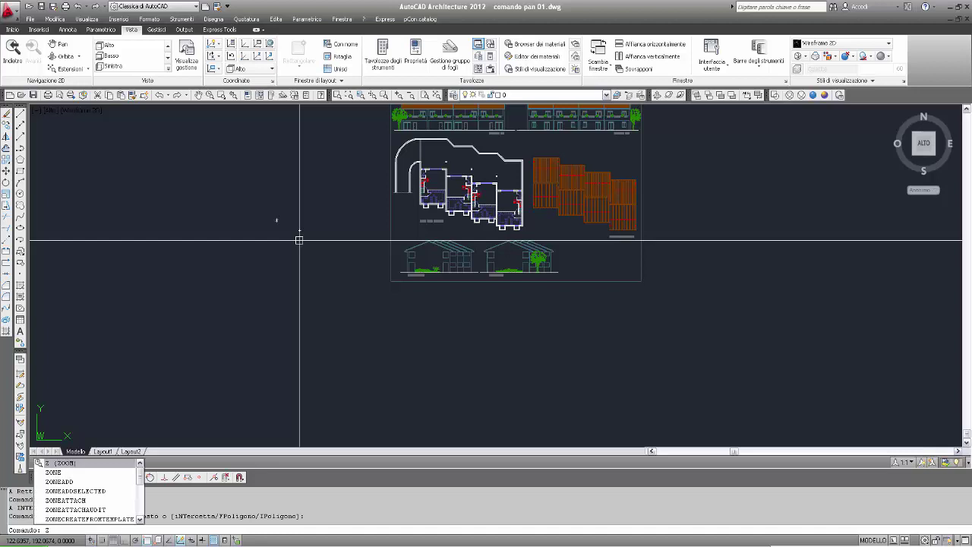
key(Return)
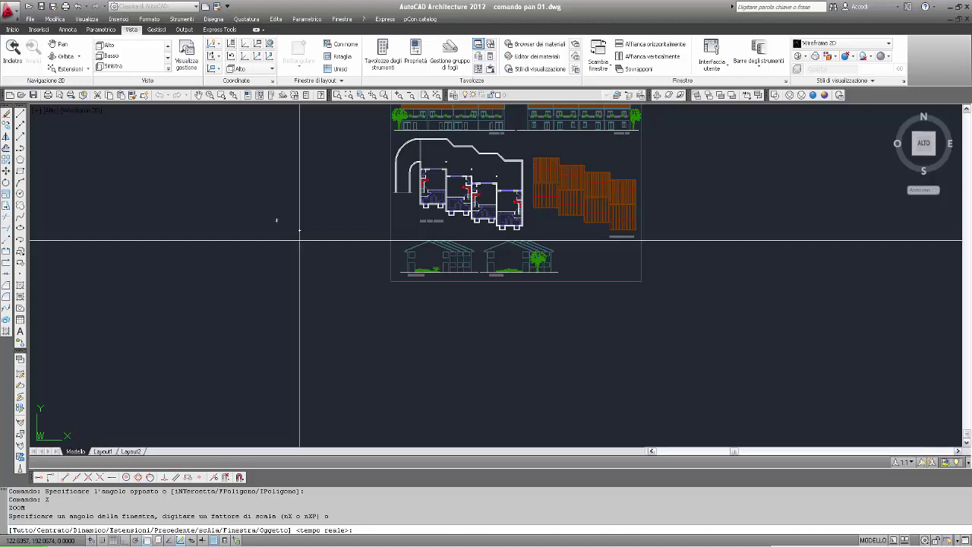
text(E)
key(Return)
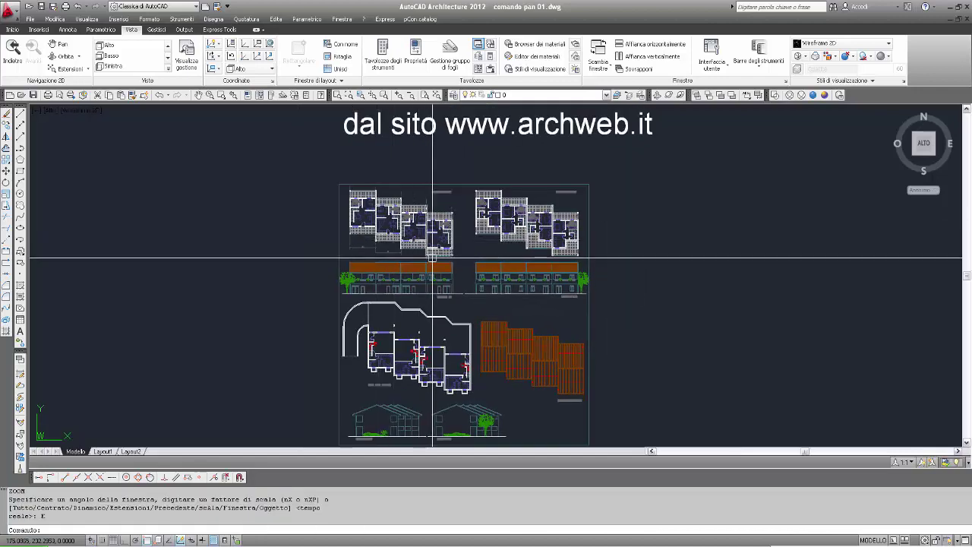
scroll(433, 259, down, 3)
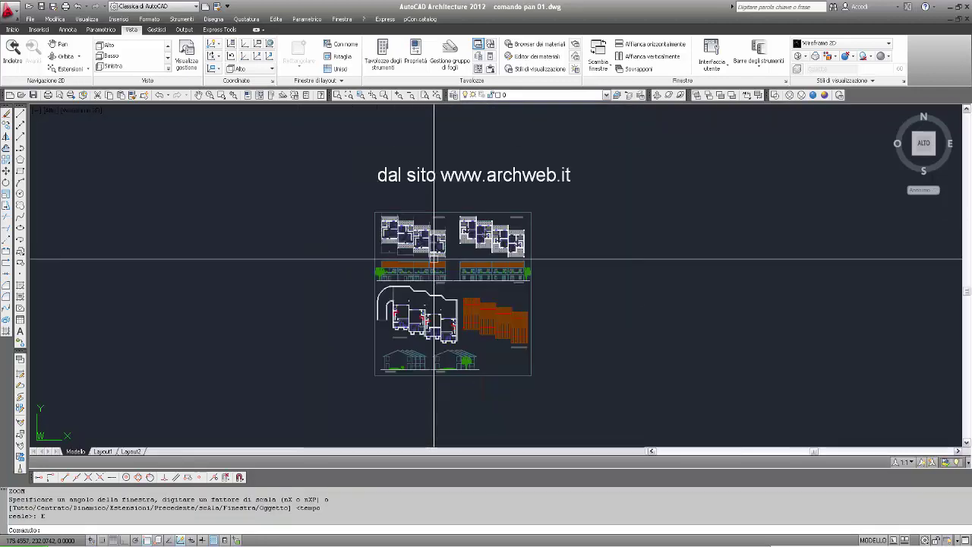
Step: Zoom out and draw a 200 by 100 rectangle enclosing the drawing sheet and its title text
scroll(440, 258, down, 2)
scroll(444, 259, down, 1)
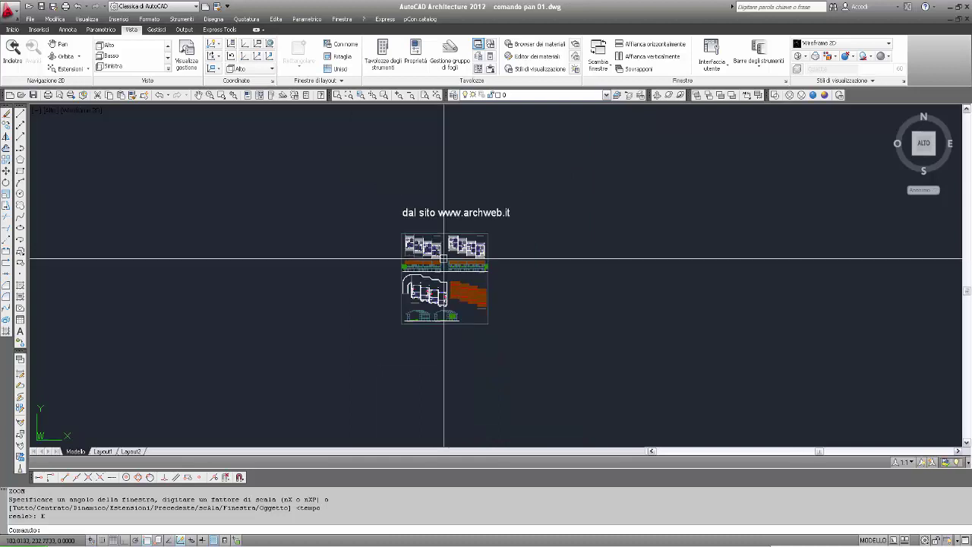
click(20, 171)
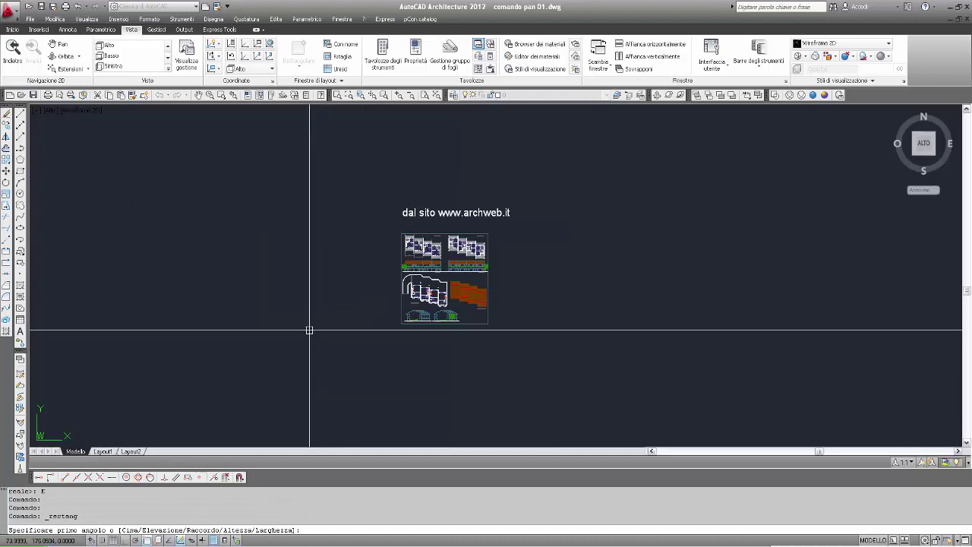
click(309, 329)
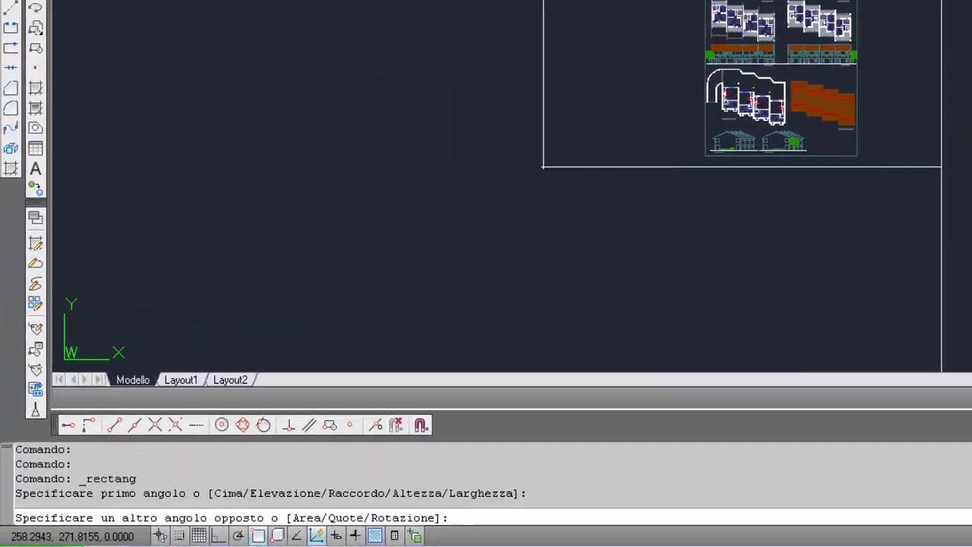
text(@200,10)
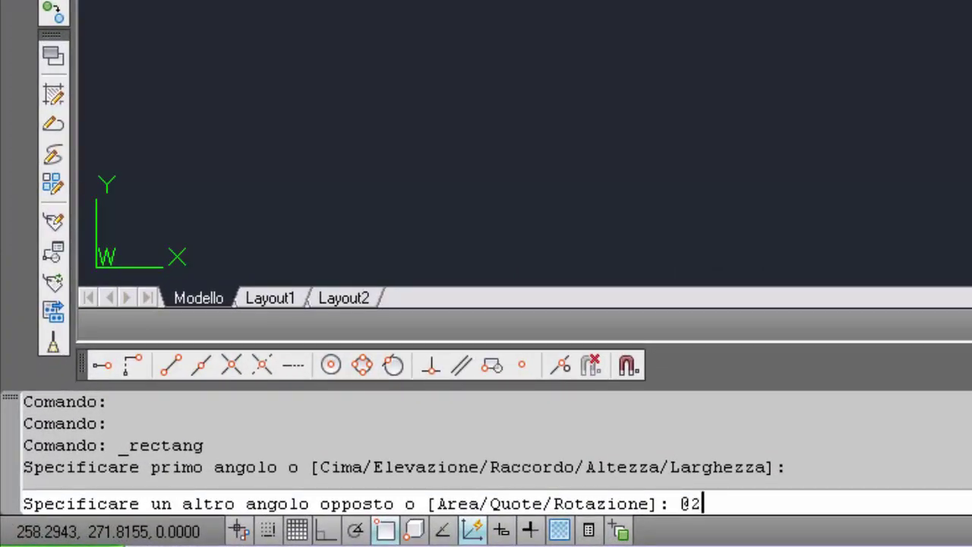
text(0)
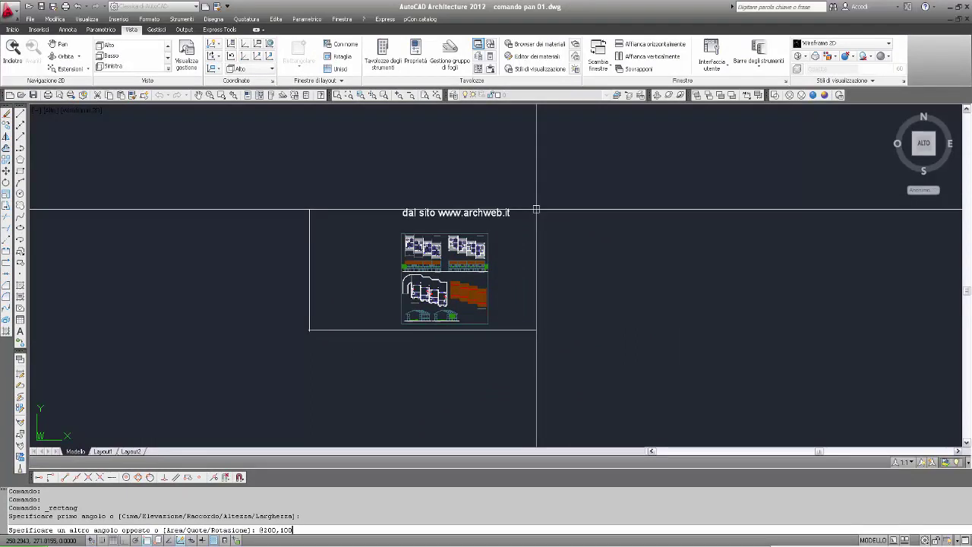
key(Return)
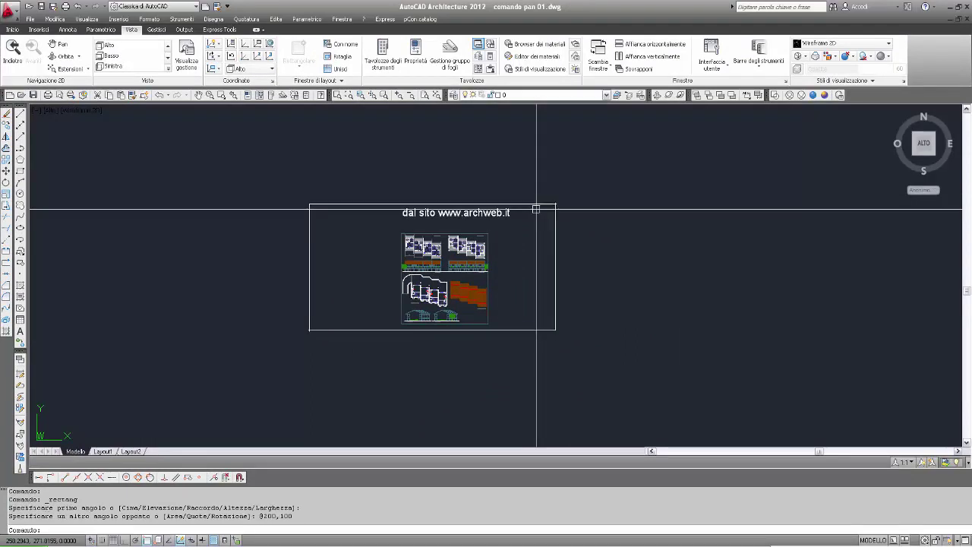
Step: Zoom to the drawing's extents with the ZOOM command's E option
text(z)
key(Return)
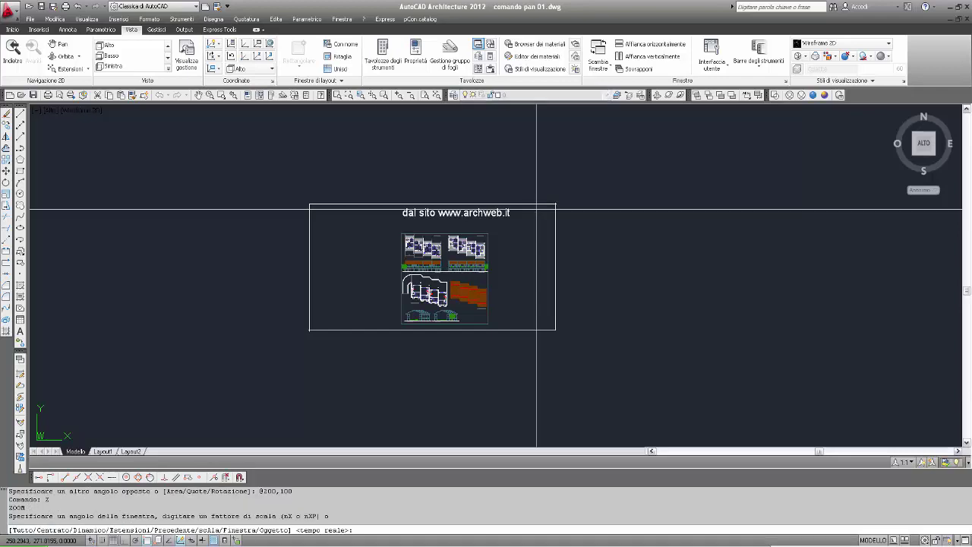
text(e)
key(Return)
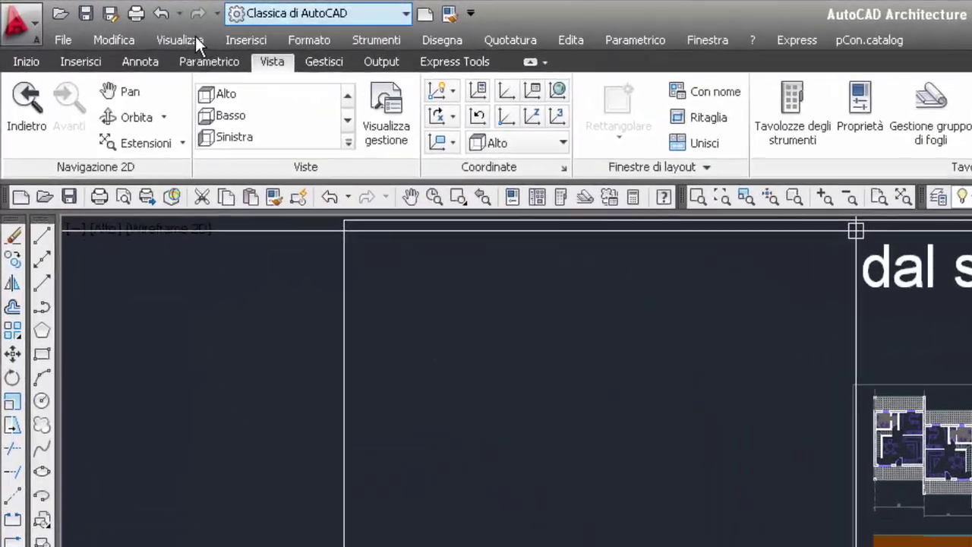
Step: Shift the view automatically to the left with the Sinistra pan option
click(87, 18)
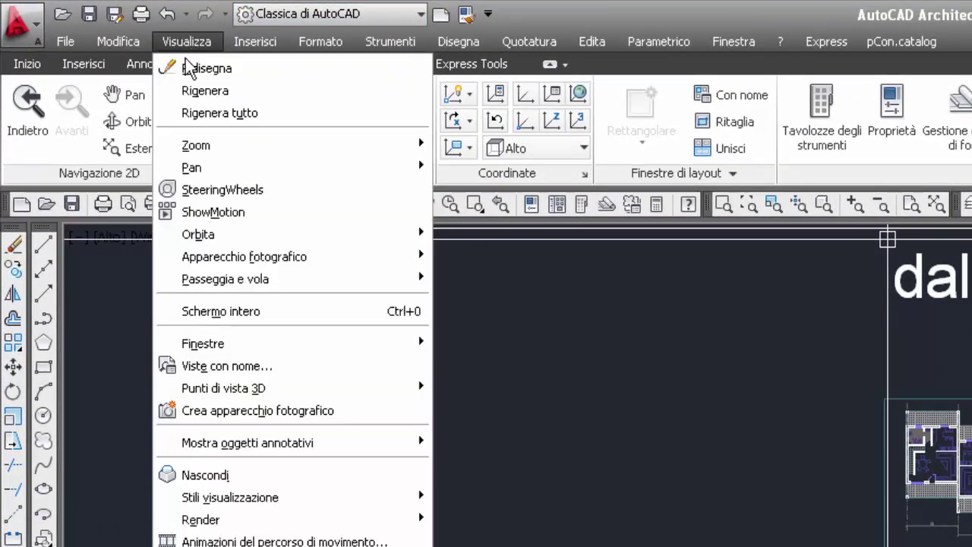
mouse_move(201, 163)
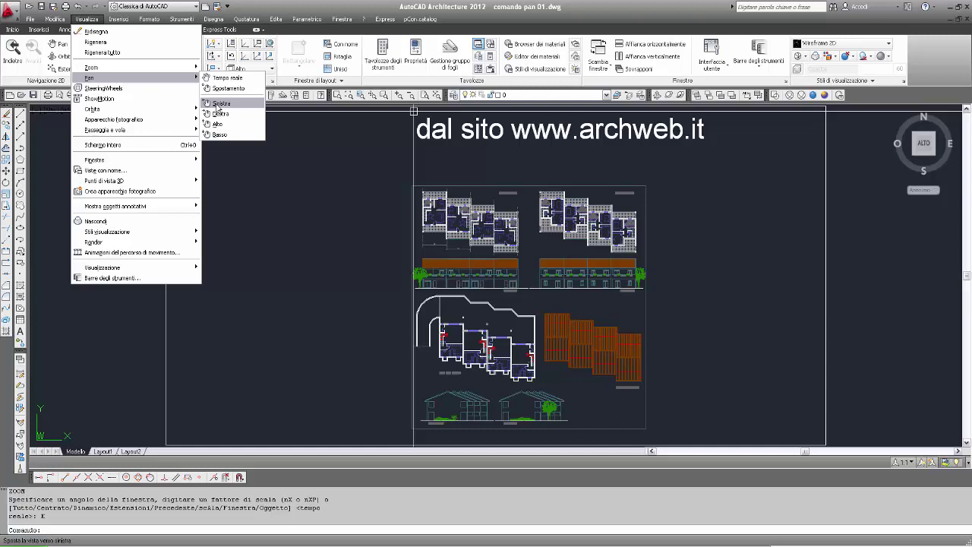
click(220, 104)
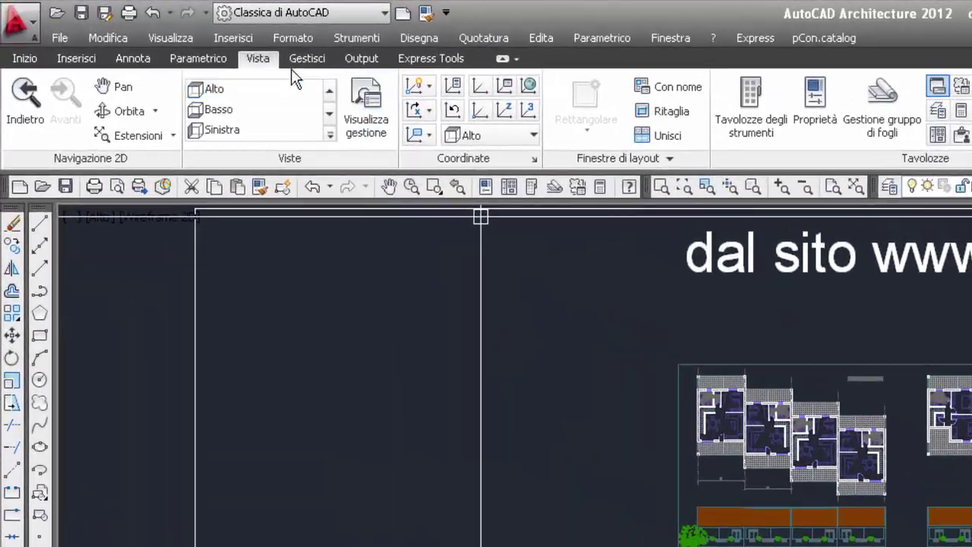
Step: Shift the view down with the Basso pan option and back up with Alto, checking the displacement in the command history
click(176, 41)
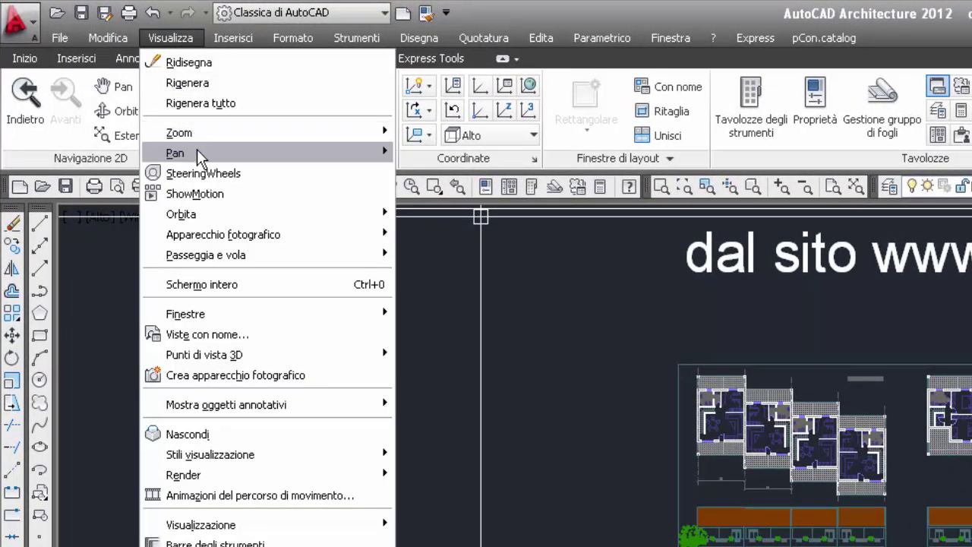
mouse_move(197, 152)
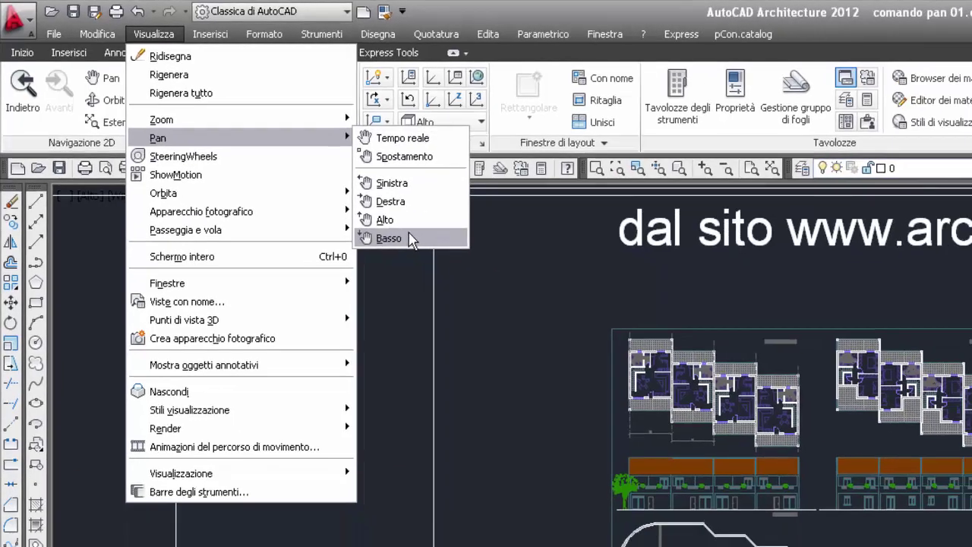
click(430, 264)
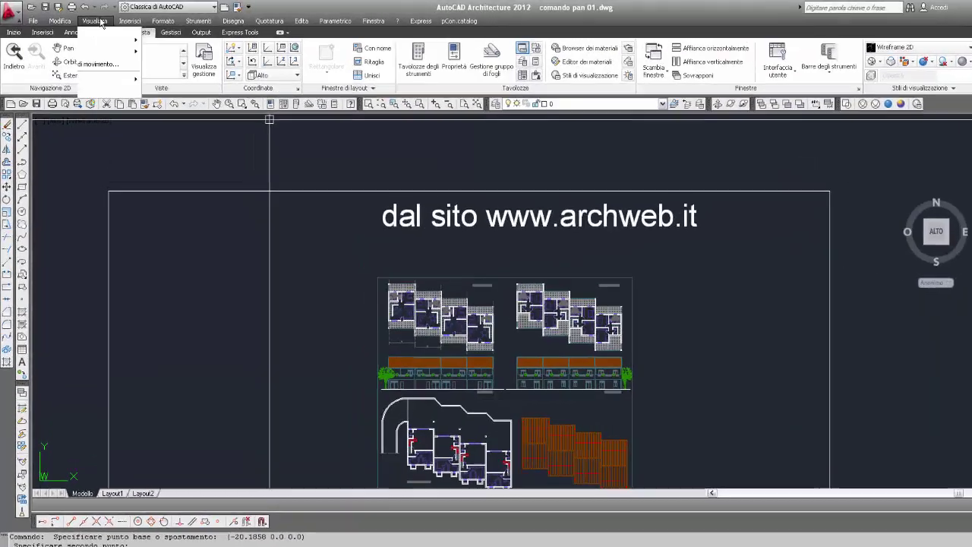
click(94, 21)
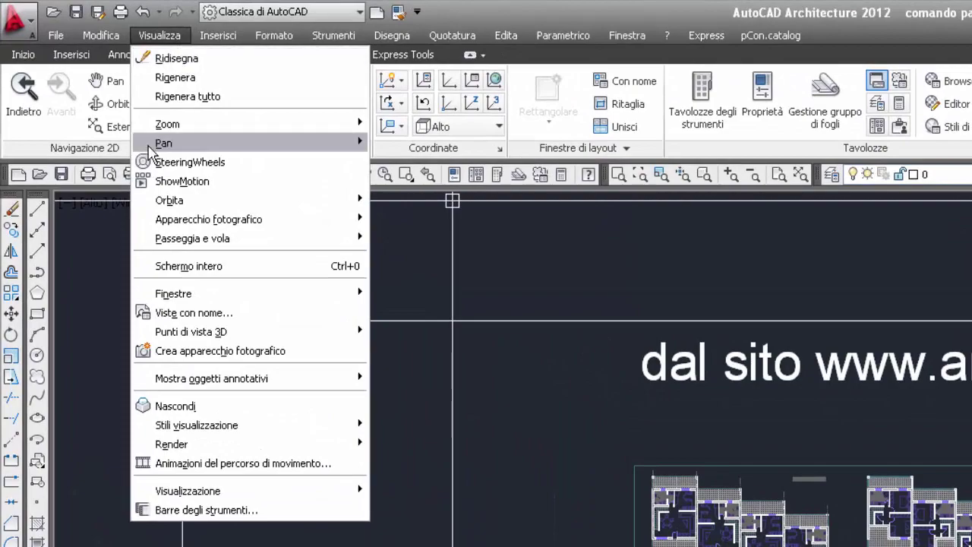
mouse_move(228, 143)
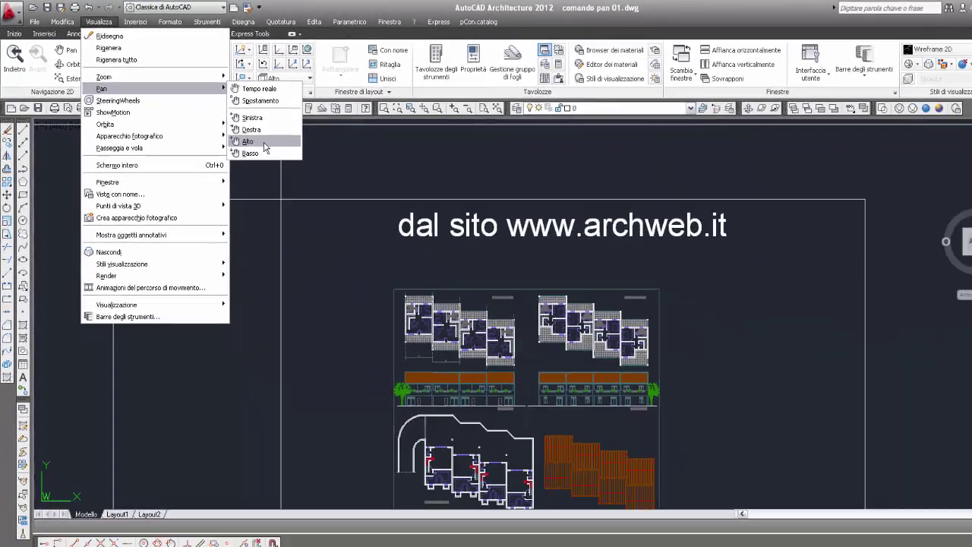
click(399, 228)
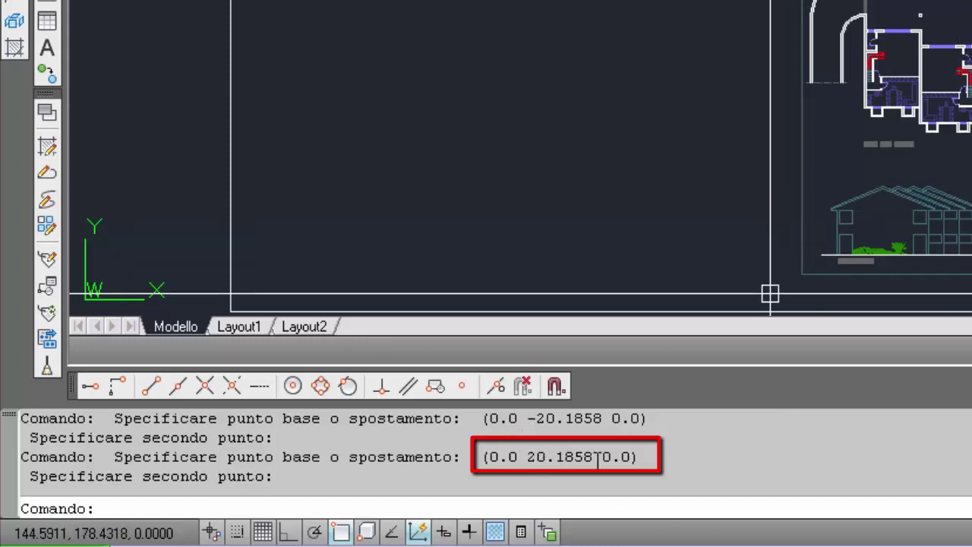
drag(602, 458, 623, 479)
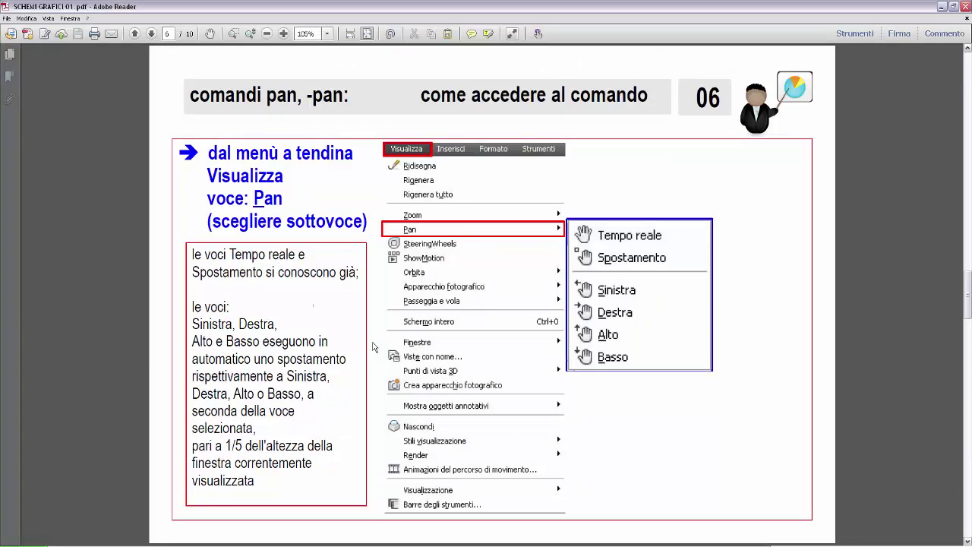
Step: In the SCHEMI GRAFICI 01.pdf notes in Adobe Reader, advance to page 7 on starting Pan from the ribbon
key(Page_Down)
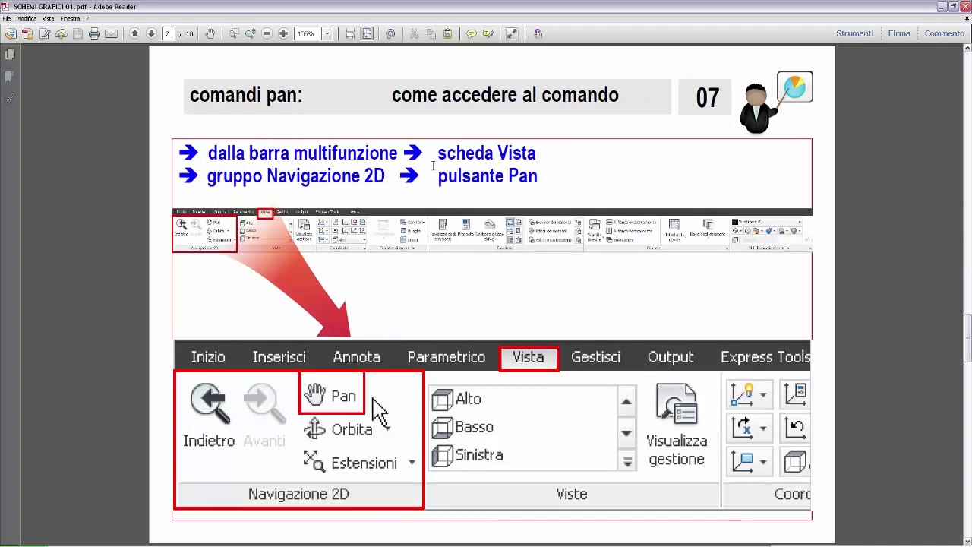
click(554, 335)
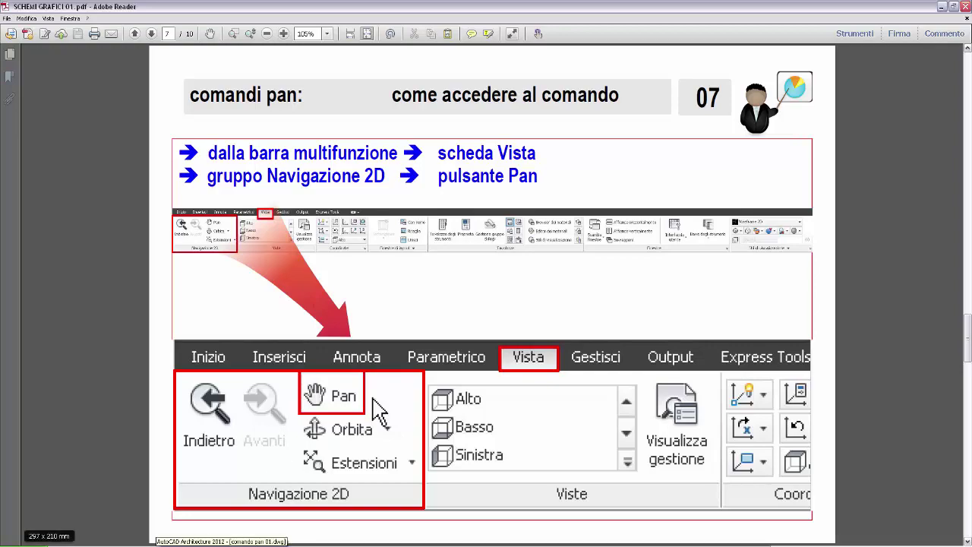
Step: Switch to AutoCAD, start Pan from the 2D navigation commands, move the view down and to the left, and exit
click(220, 543)
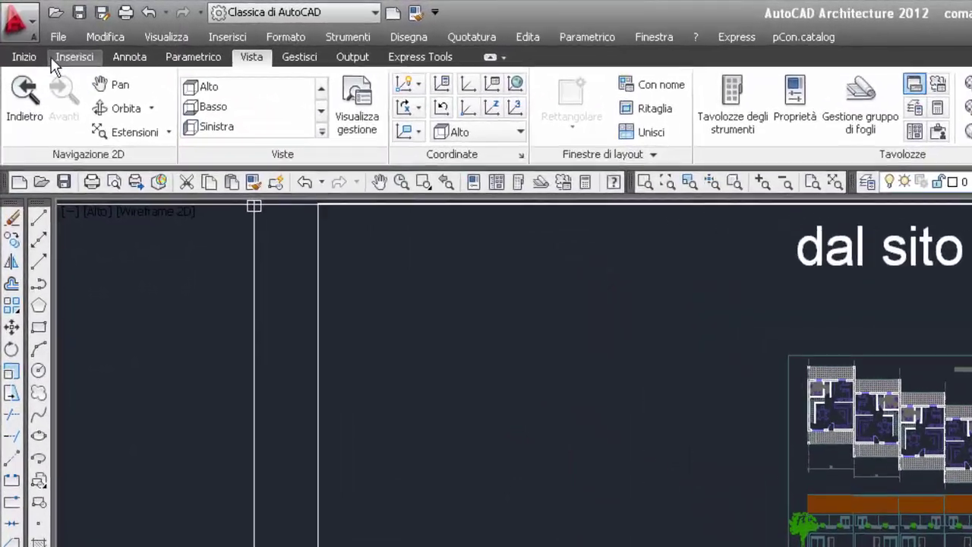
click(29, 58)
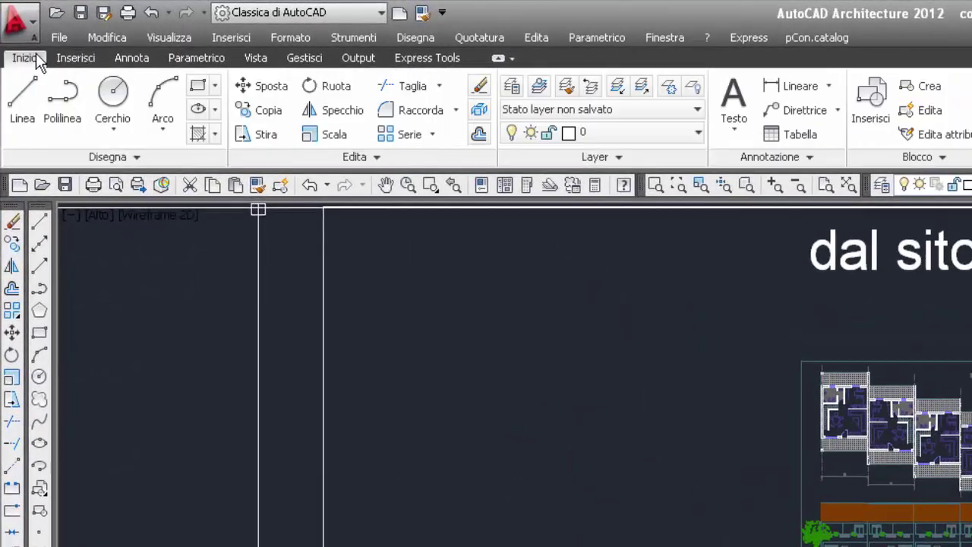
click(266, 57)
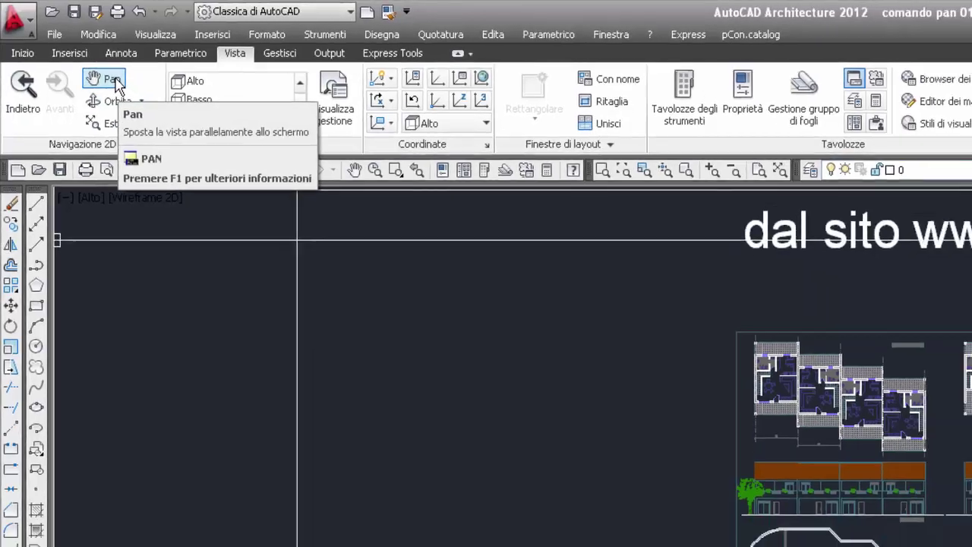
click(123, 86)
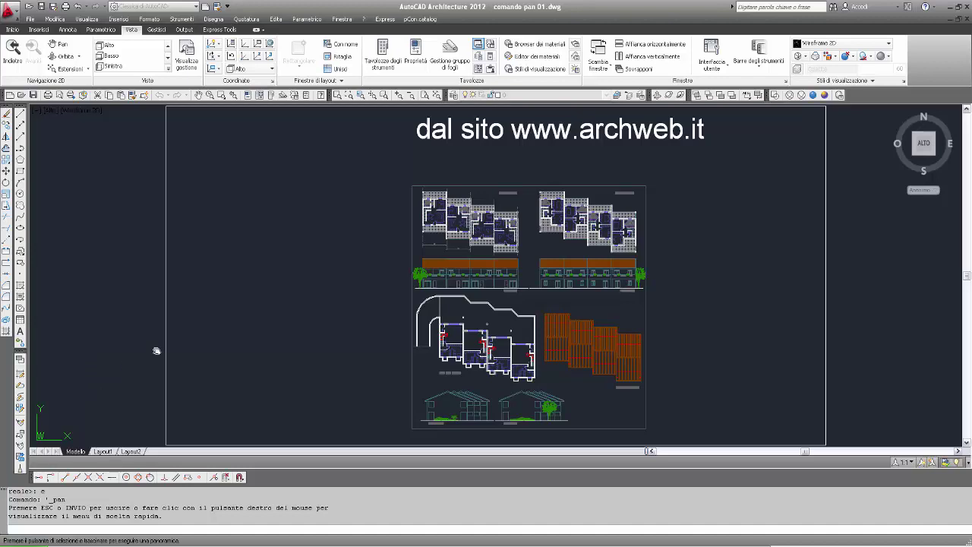
drag(157, 347, 401, 278)
drag(187, 352, 104, 378)
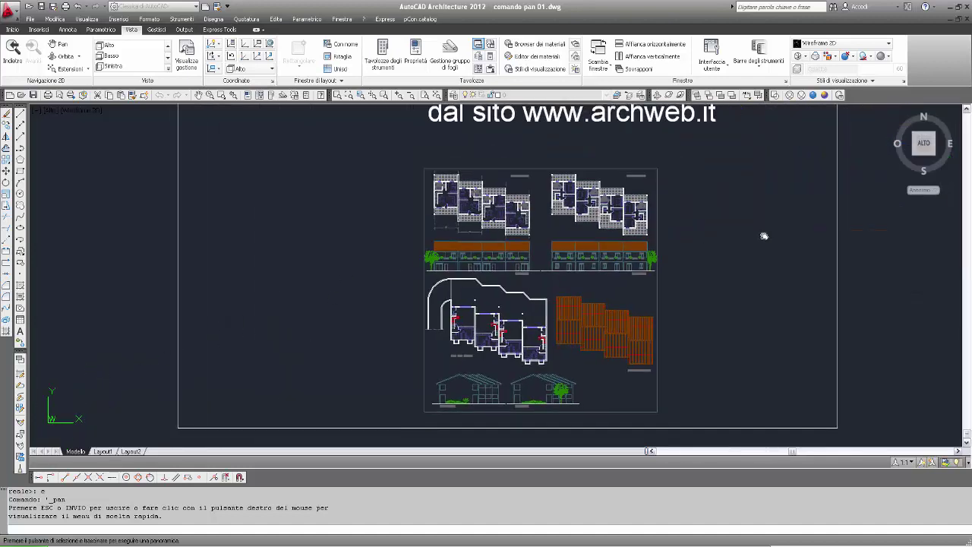
mouse_move(625, 275)
mouse_down()
mouse_move(592, 184)
mouse_move(854, 161)
mouse_move(523, 268)
mouse_move(731, 219)
mouse_move(468, 253)
mouse_move(656, 226)
mouse_move(660, 269)
mouse_up()
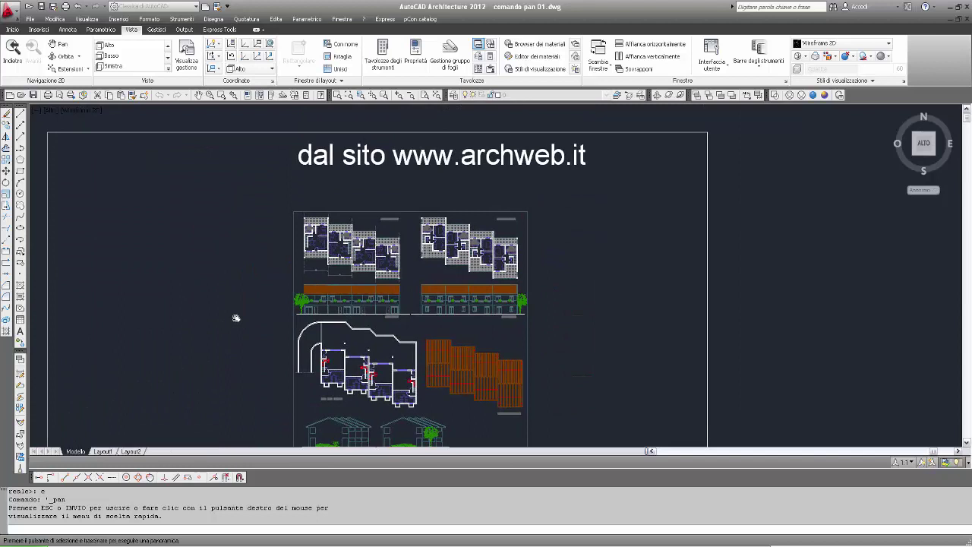
key(Escape)
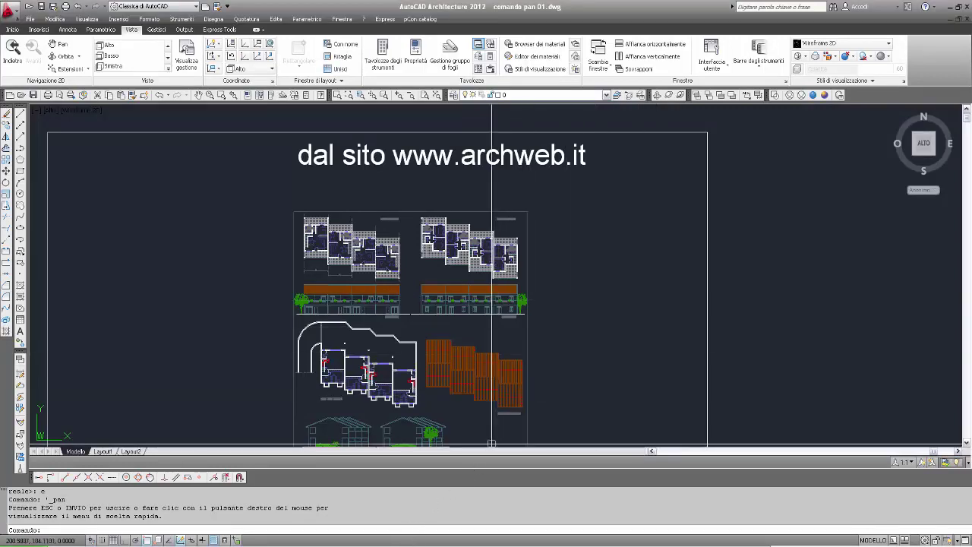
Step: Switch to Adobe Reader and advance the notes to page 8 on starting Pan from the Standard toolbar
click(449, 541)
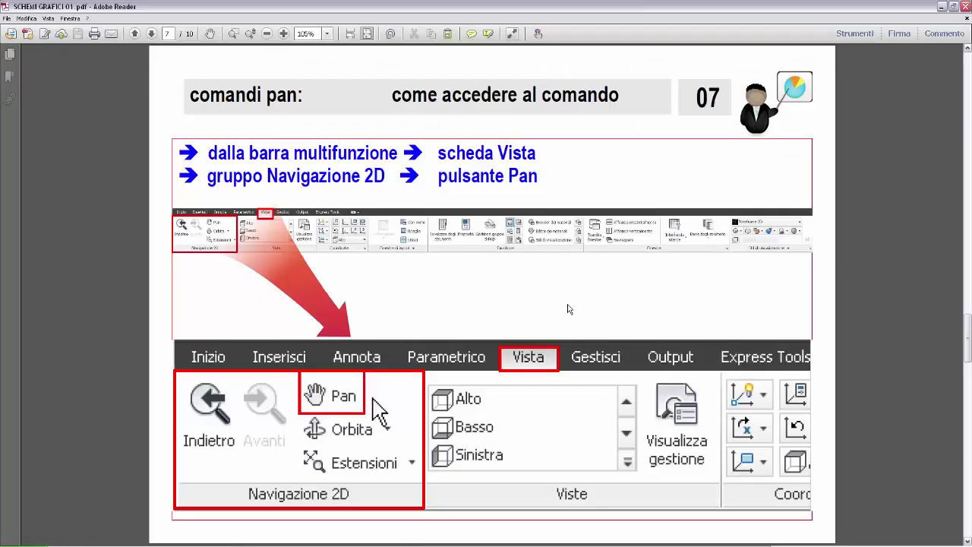
scroll(569, 309, down, 1)
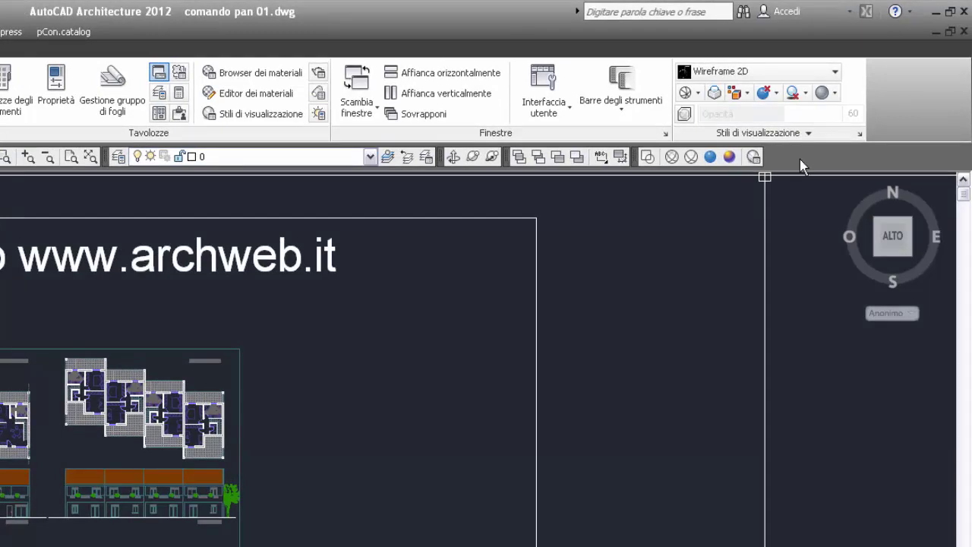
Step: In AutoCAD, examine the list of available toolbars to check that Standard is enabled, and close it without changes
right_click(801, 164)
mouse_move(824, 174)
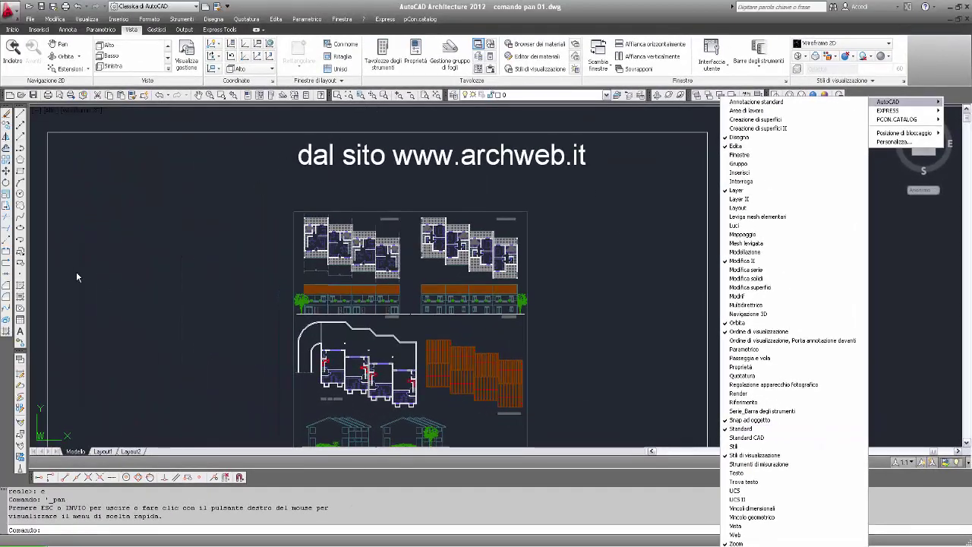
click(184, 236)
key(Escape)
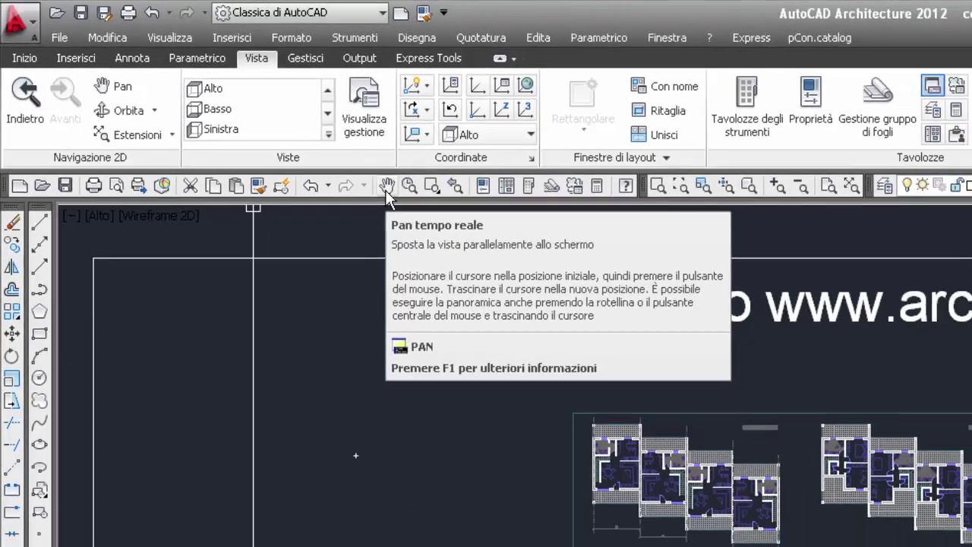
Step: Run Pan tempo reale from the Standard tools, move the view further down and to the left, and exit
click(433, 208)
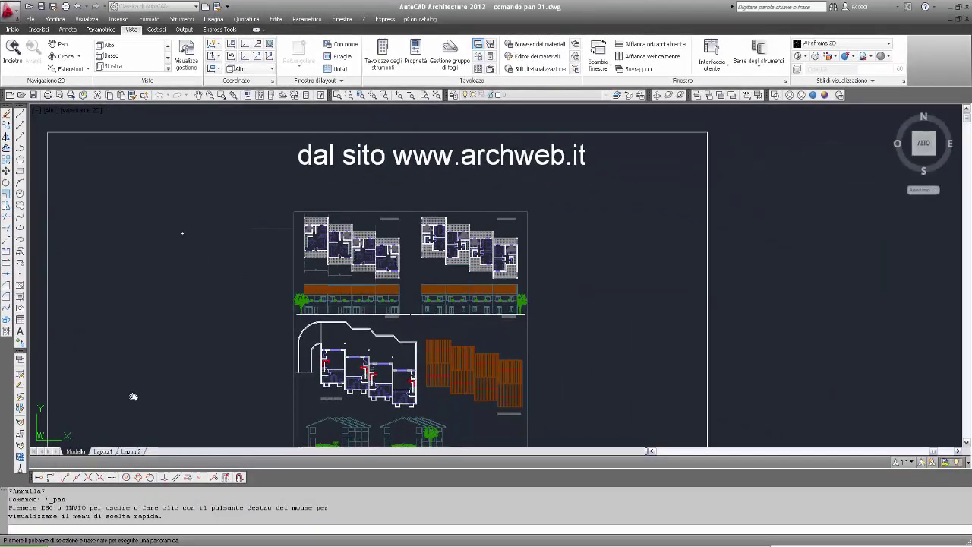
mouse_move(135, 392)
mouse_down()
mouse_move(250, 327)
mouse_move(491, 256)
mouse_move(271, 322)
mouse_move(479, 286)
mouse_move(526, 254)
mouse_move(277, 295)
mouse_move(41, 409)
mouse_move(36, 432)
mouse_up()
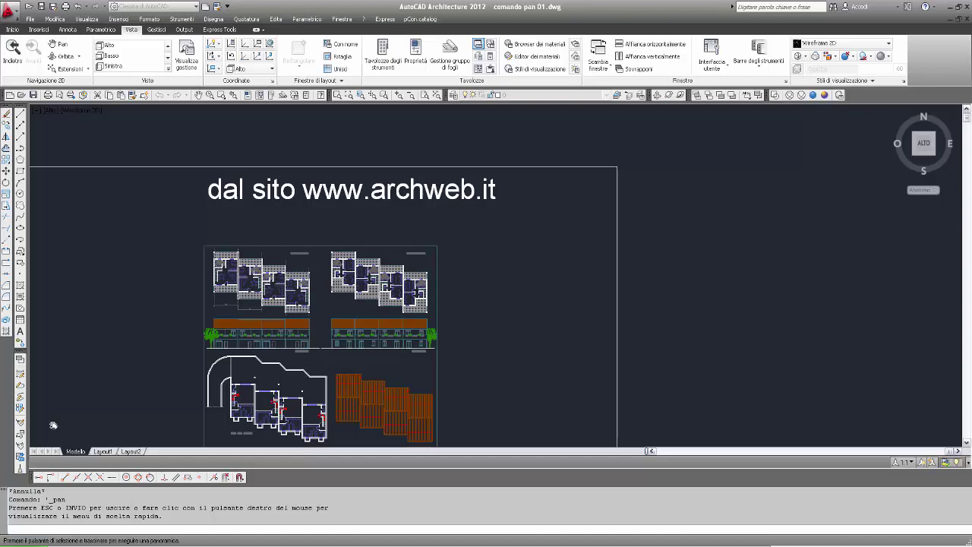
key(Escape)
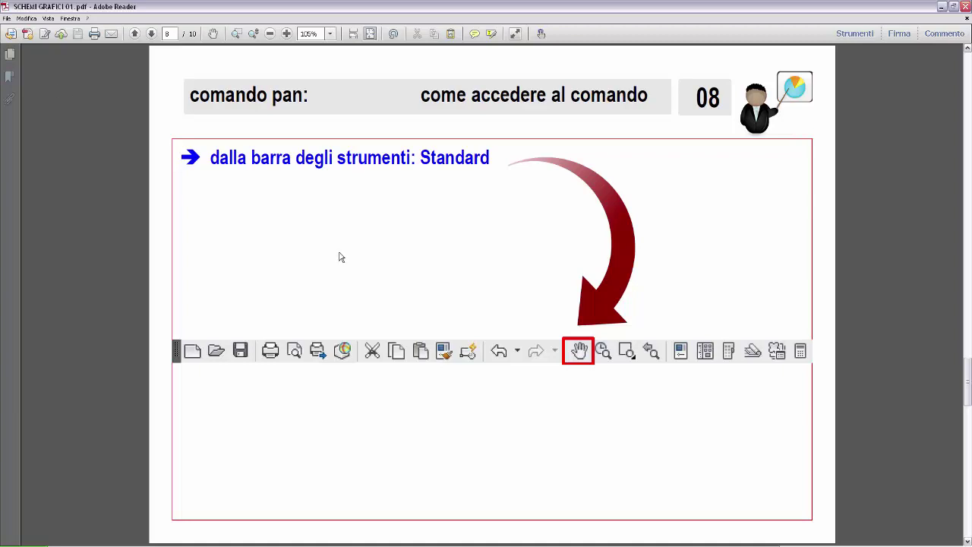
Step: In the Adobe Reader notes, advance to page 9 on real-time zooming with the mouse wheel
scroll(340, 255, down, 2)
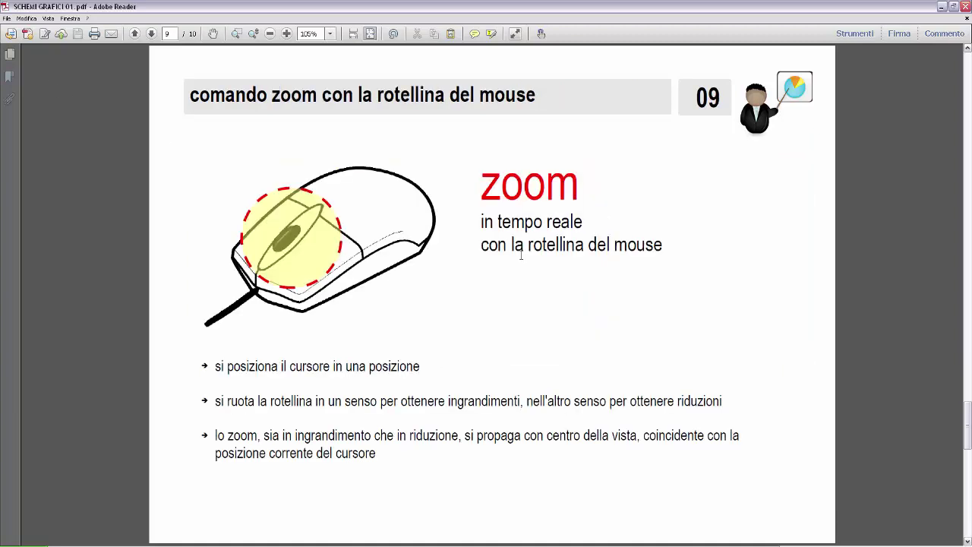
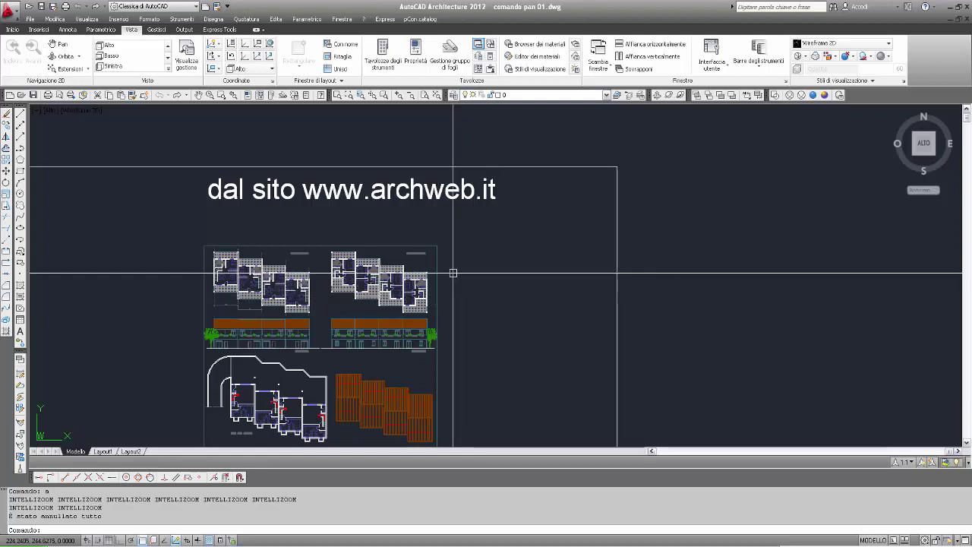
Step: In AutoCAD, zoom in and out repeatedly about an empty point left of the floor plans, and zoom in between the drawings
mouse_move(434, 260)
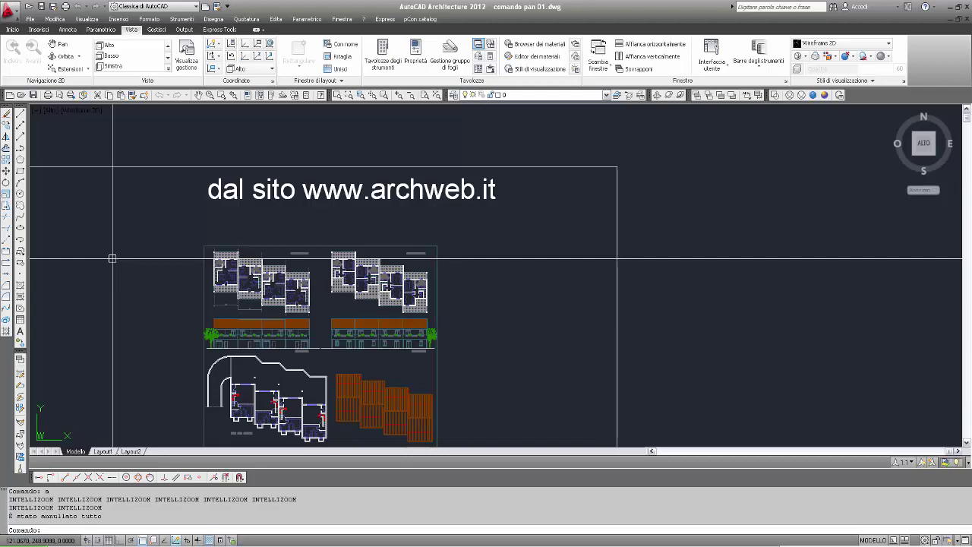
scroll(112, 258, up, 3)
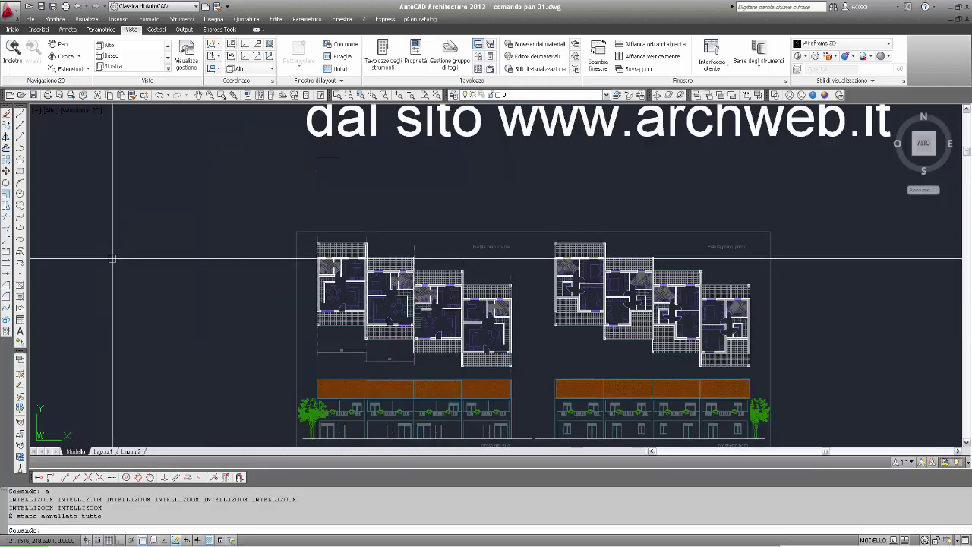
scroll(112, 258, up, 2)
scroll(112, 258, up, 3)
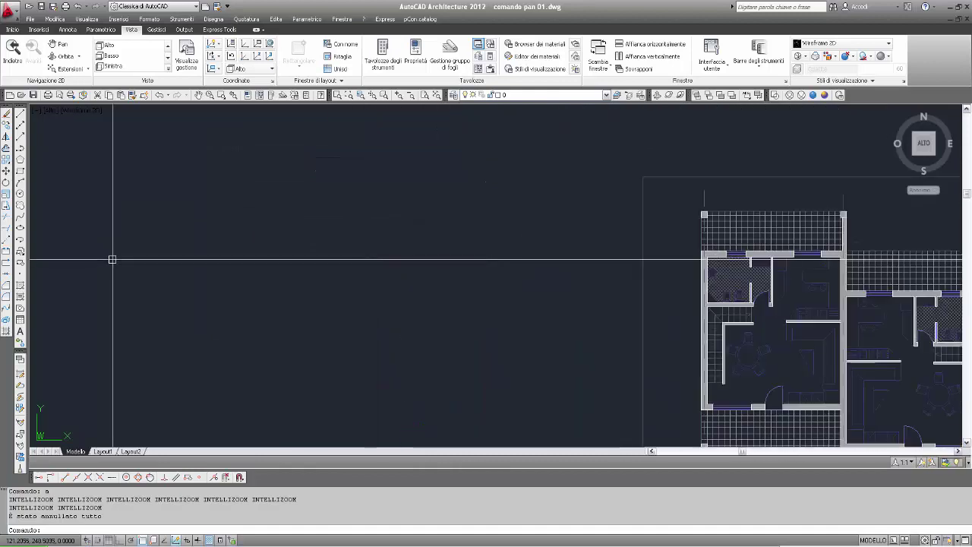
scroll(111, 260, down, 2)
scroll(112, 259, up, 1)
scroll(112, 259, down, 2)
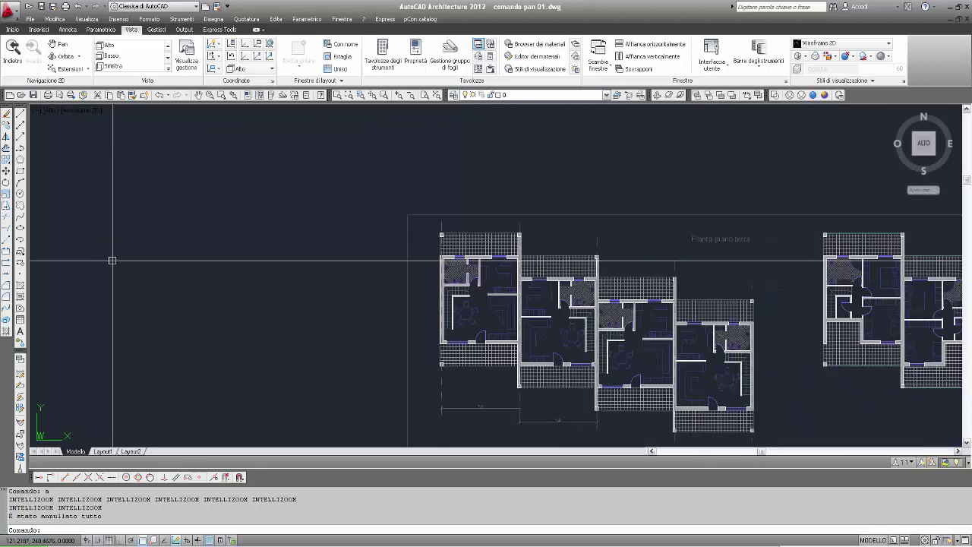
scroll(112, 259, down, 2)
scroll(112, 259, up, 1)
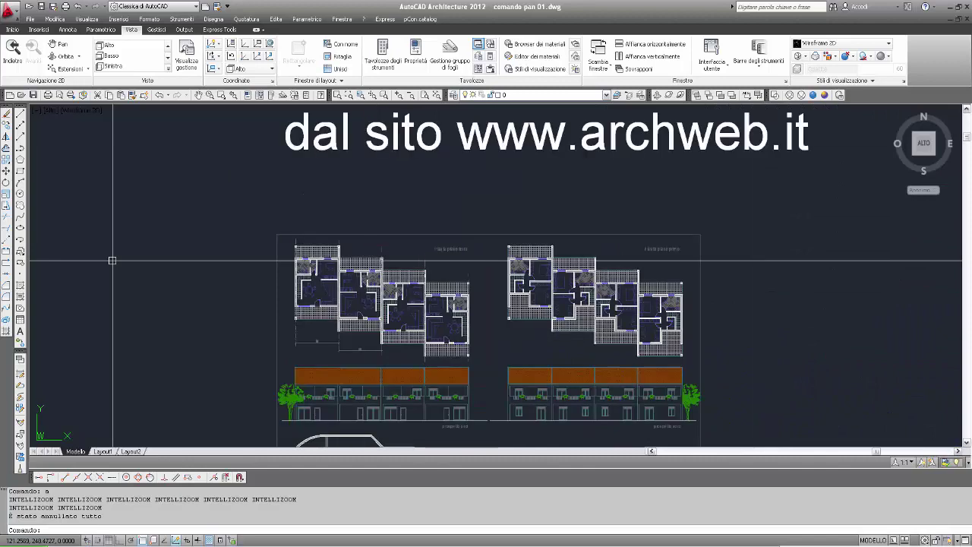
scroll(112, 259, up, 2)
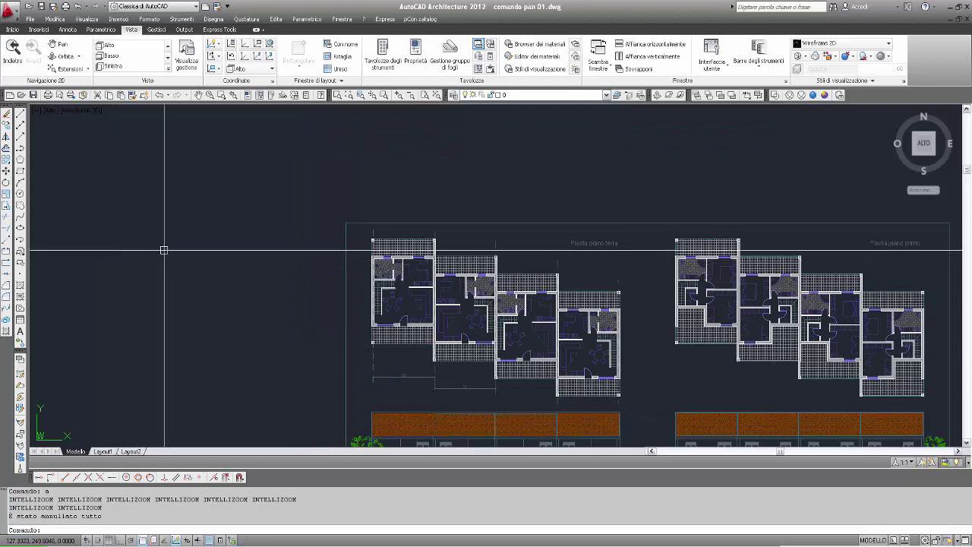
scroll(164, 250, down, 3)
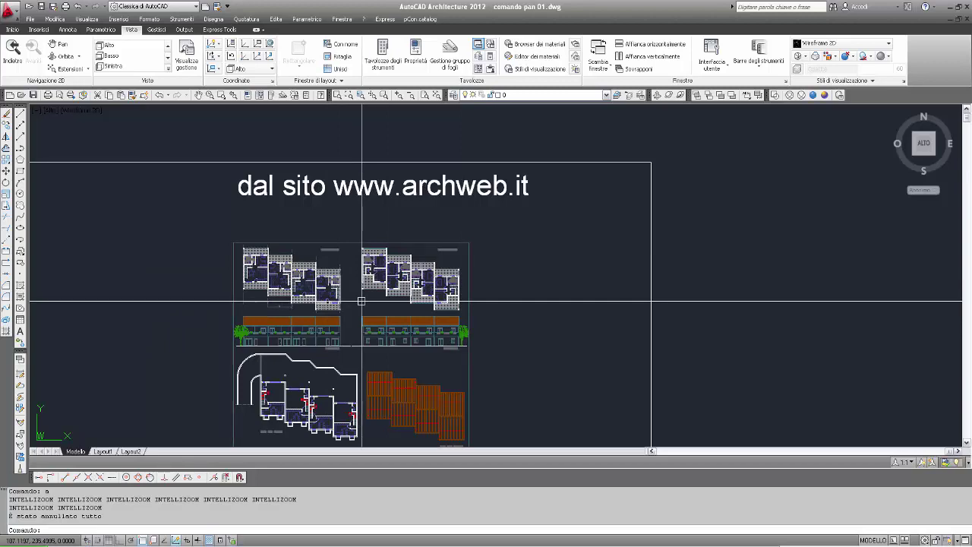
scroll(362, 302, up, 2)
scroll(362, 301, up, 4)
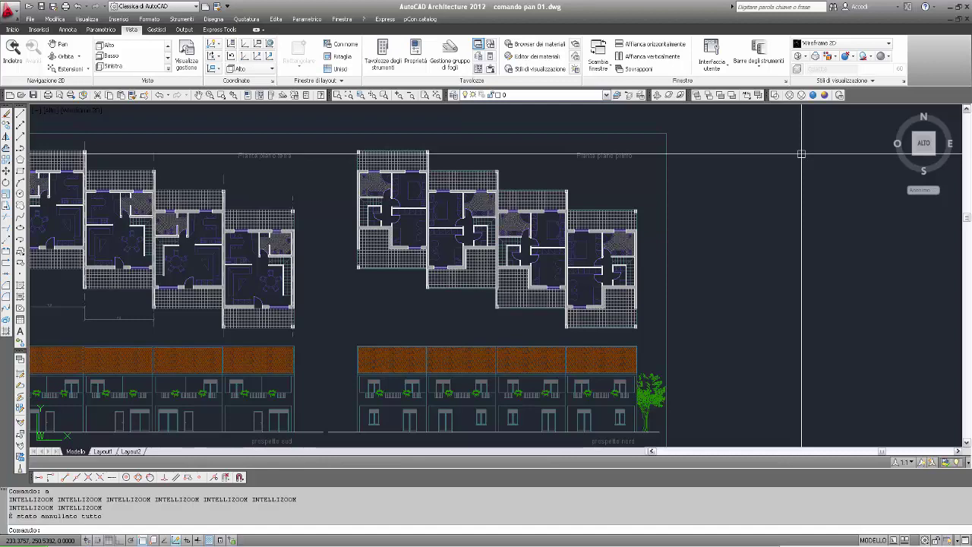
Step: Zoom out and back in about an empty point right of the first-floor plan, varying the magnification several times
scroll(801, 154, down, 2)
scroll(801, 153, down, 2)
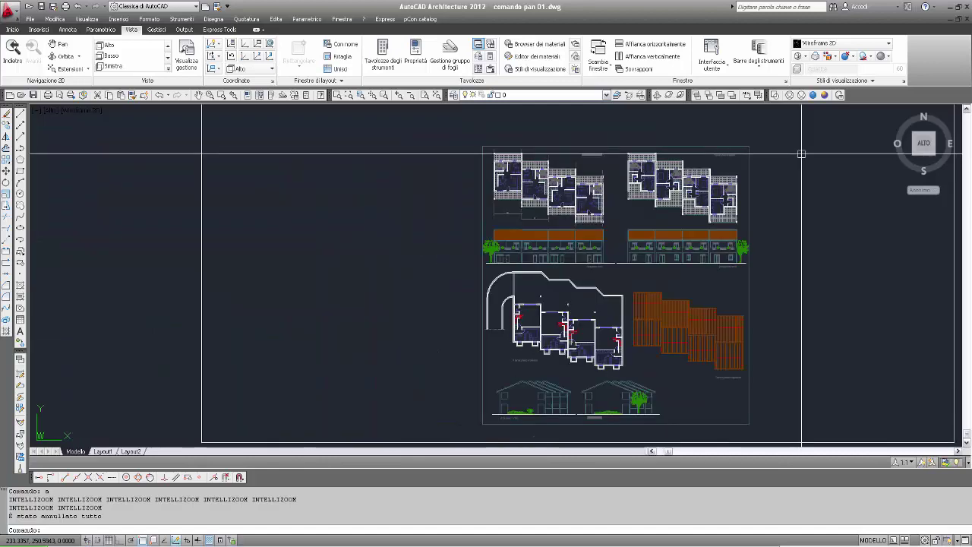
scroll(801, 153, down, 2)
scroll(801, 153, down, 2)
scroll(801, 153, up, 3)
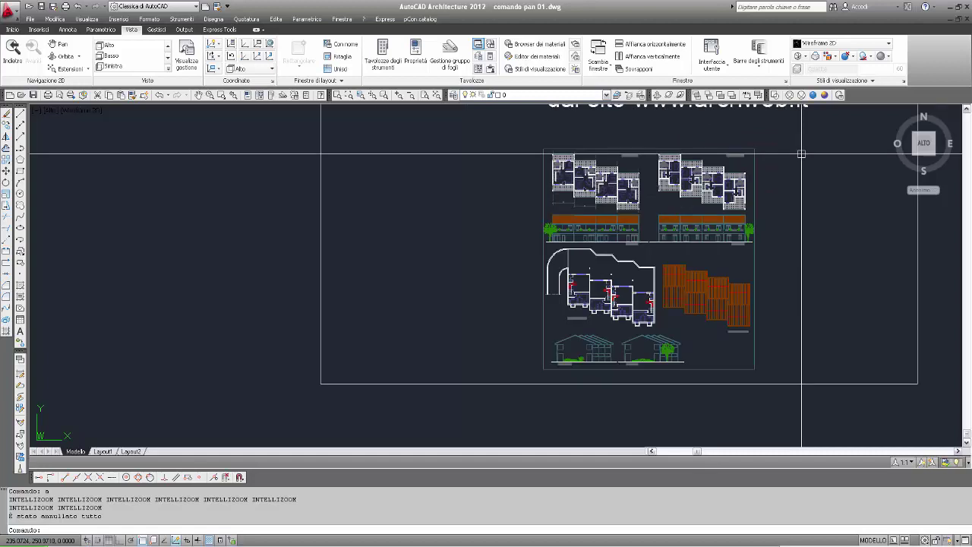
scroll(800, 153, down, 2)
scroll(801, 153, up, 1)
scroll(801, 153, up, 1)
scroll(801, 153, down, 4)
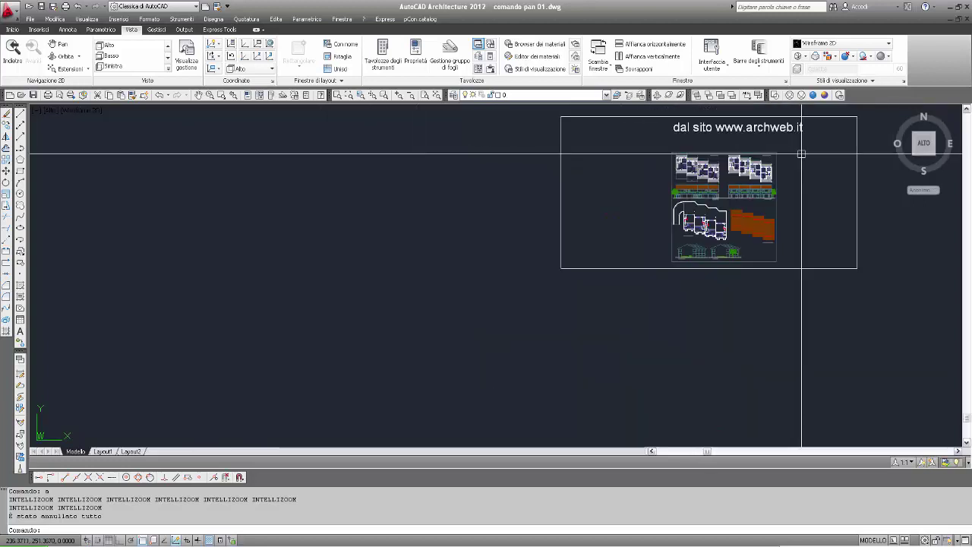
scroll(801, 154, down, 1)
scroll(801, 153, up, 3)
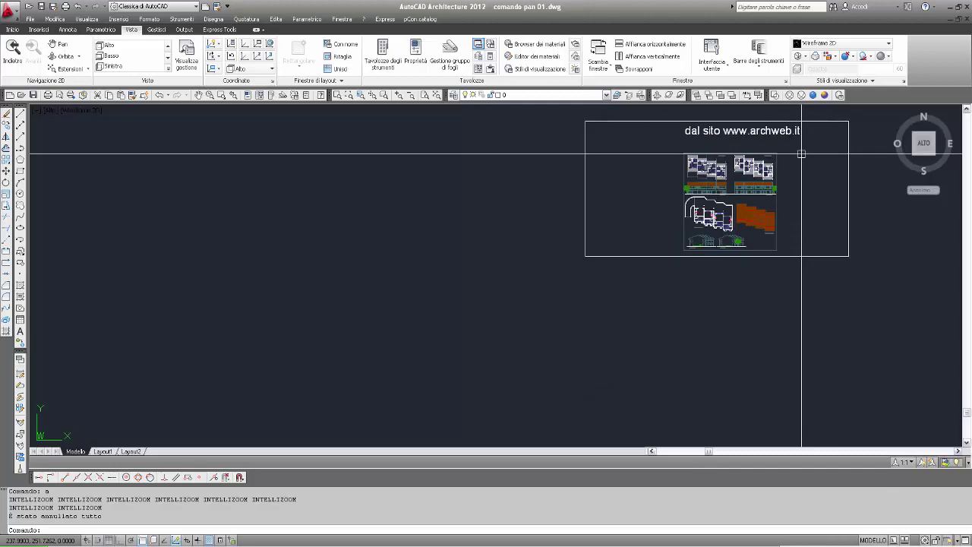
scroll(801, 153, up, 1)
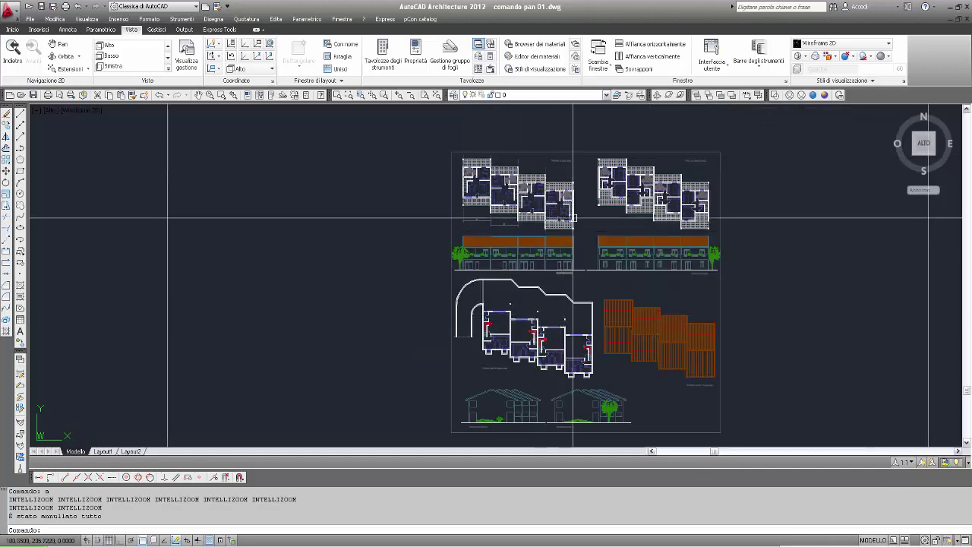
Step: Zoom in on the area between the two rows of floor plans and zoom back out about that point
scroll(588, 216, up, 1)
scroll(589, 216, up, 4)
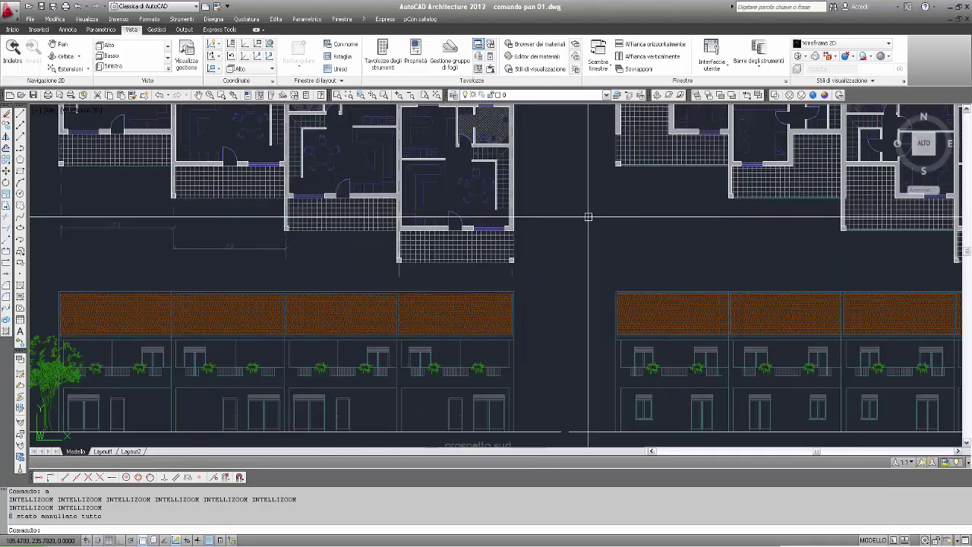
scroll(588, 216, down, 2)
scroll(589, 216, down, 2)
scroll(586, 216, up, 1)
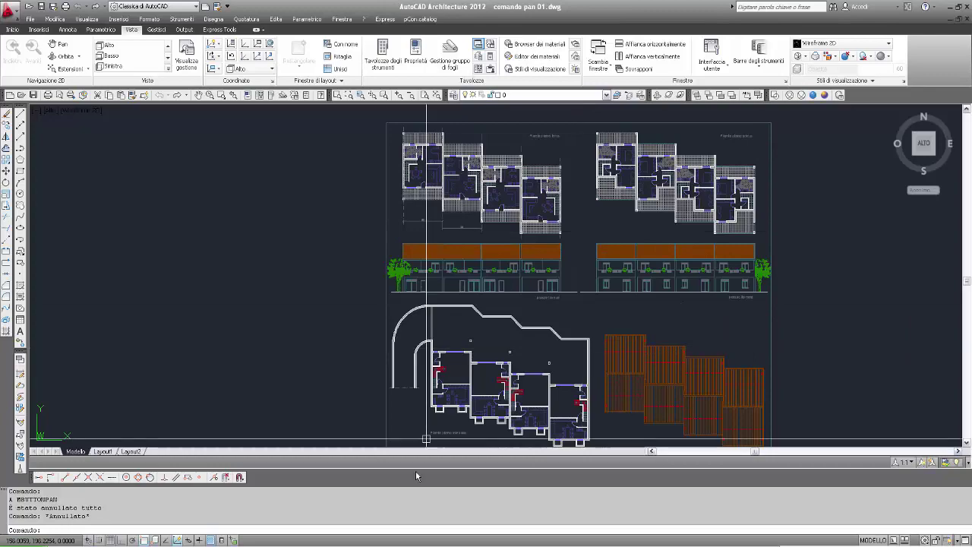
Step: Switch to Adobe Reader and advance the notes to page 10 on the MBUTTONPAN and ZOOMFACTOR variables
key(alt+Tab)
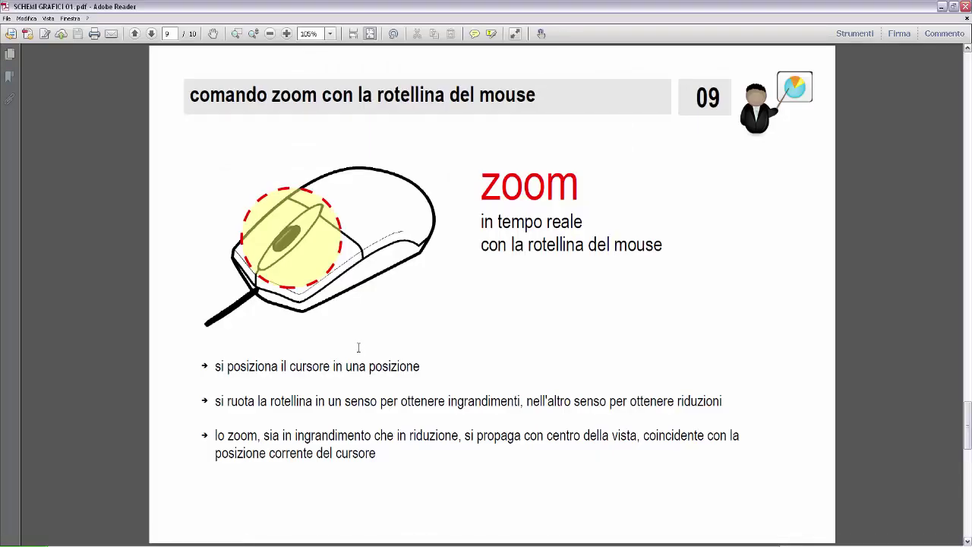
scroll(359, 346, down, 1)
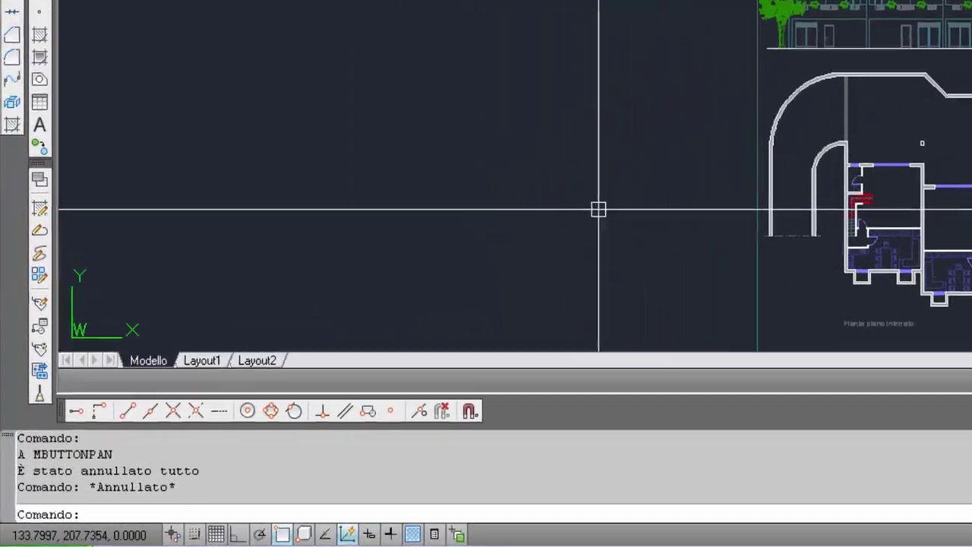
Step: In AutoCAD, set the MBUTTONPAN system variable to 0
text(MButtonpan)
key(Return)
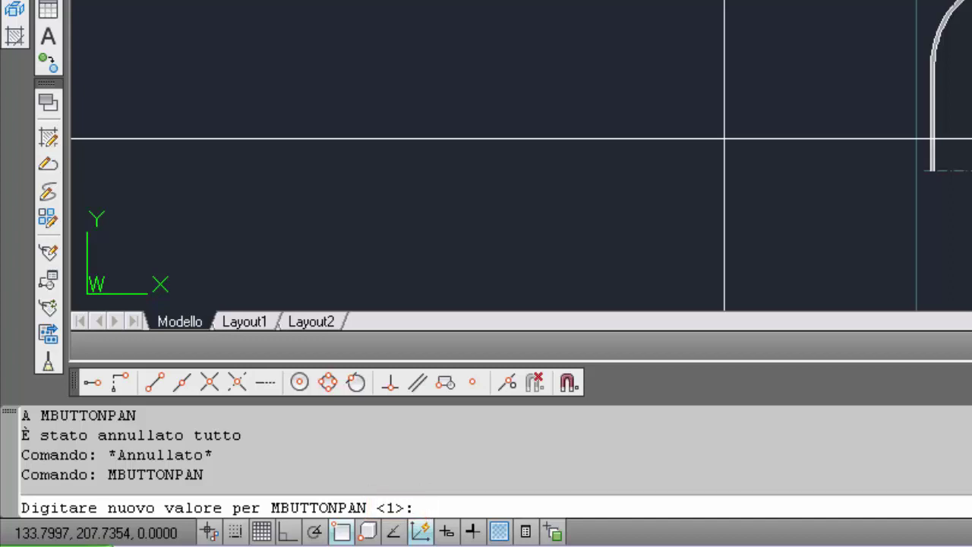
text(0)
key(Return)
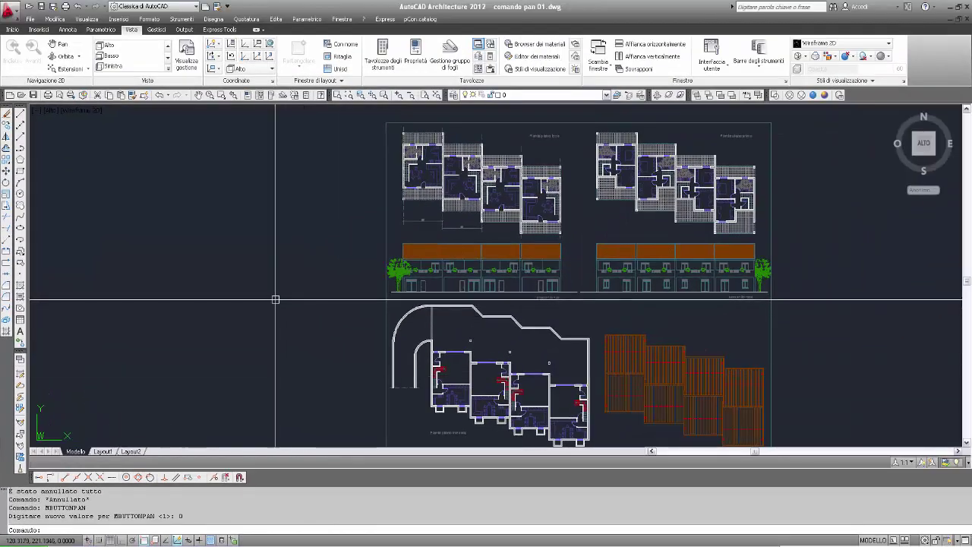
Step: Display the object snap shortcut menu with the wheel and its Ctrl alternative, dismissing it both times without choosing a snap
middle_click(287, 307)
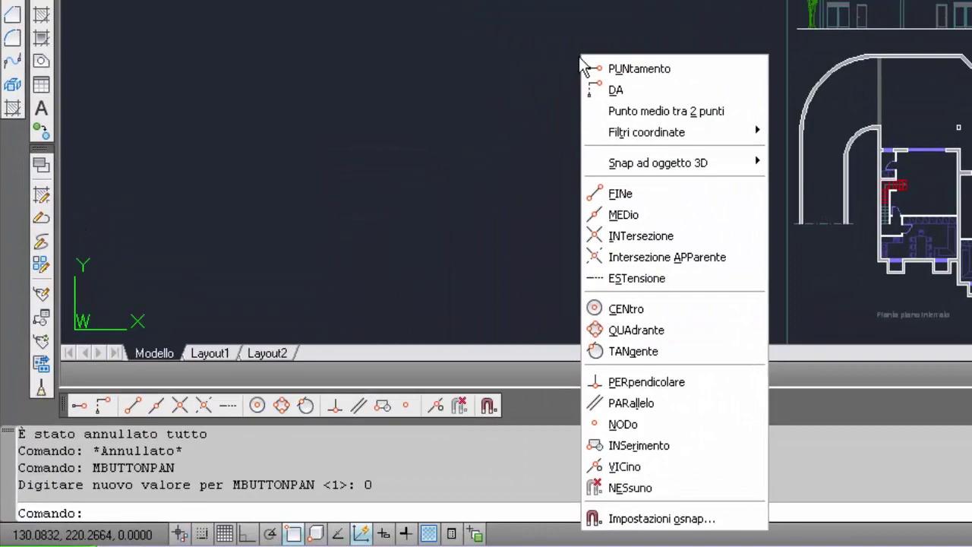
click(554, 38)
key(Escape)
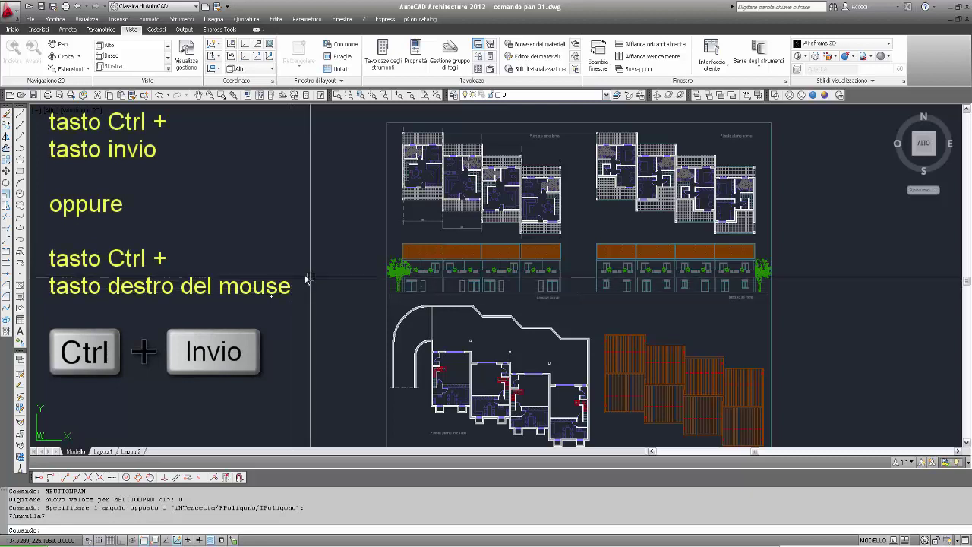
ctrl+right_click(310, 276)
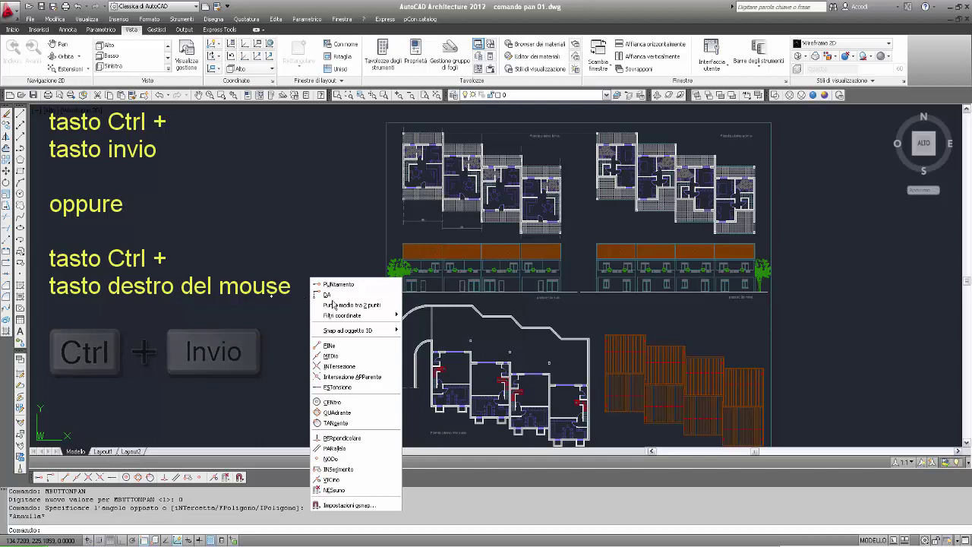
click(273, 304)
key(Escape)
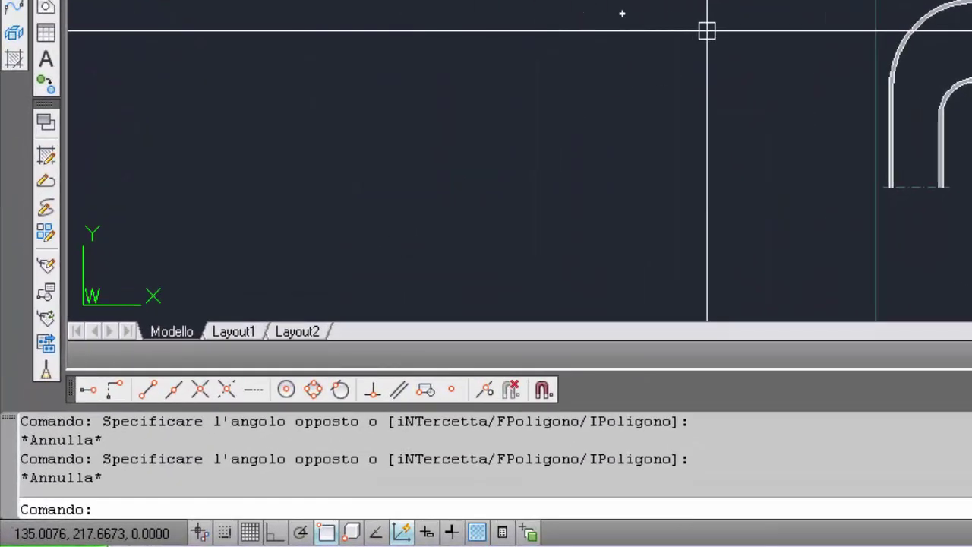
Step: Set the MBUTTONPAN system variable to 1 to restore panning with the mouse wheel
text(mbuttonpan1)
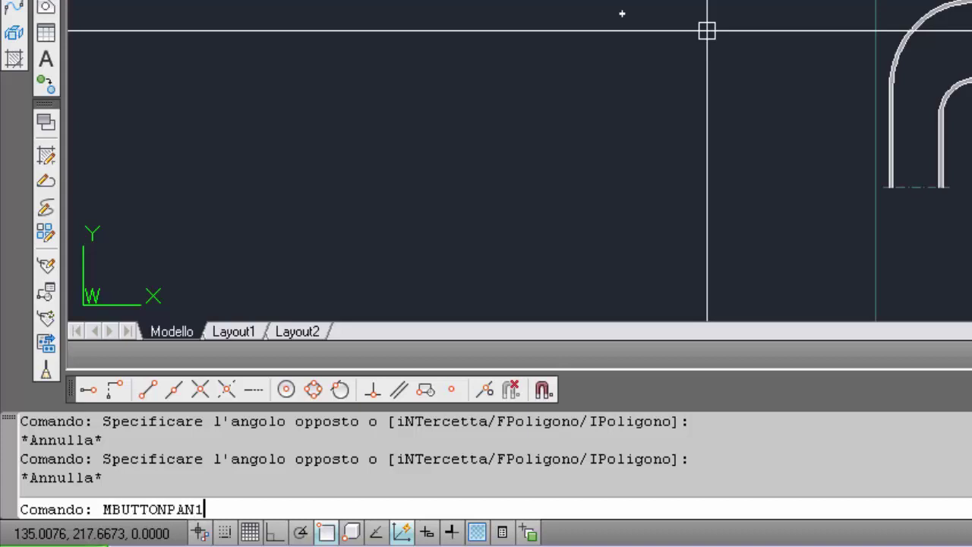
key(BackSpace)
key(Return)
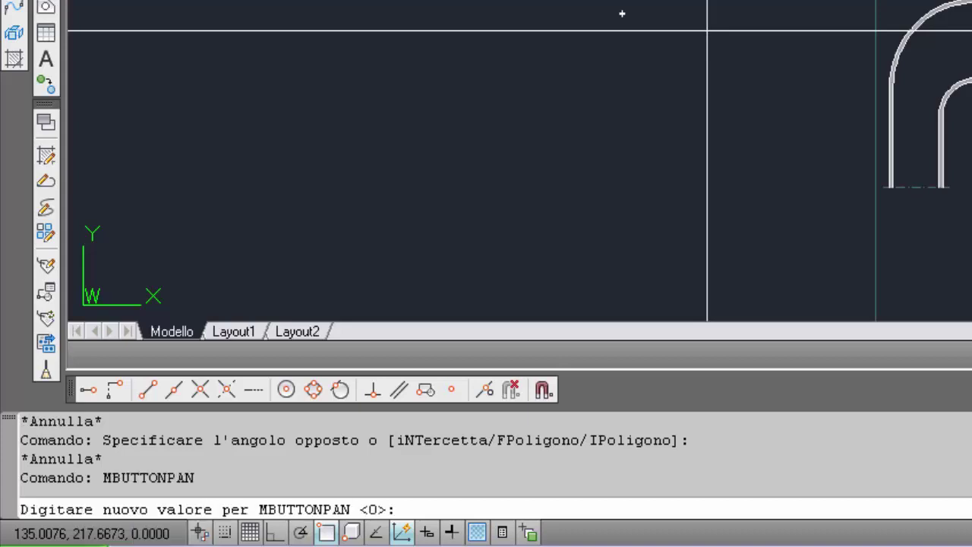
text(1)
key(Return)
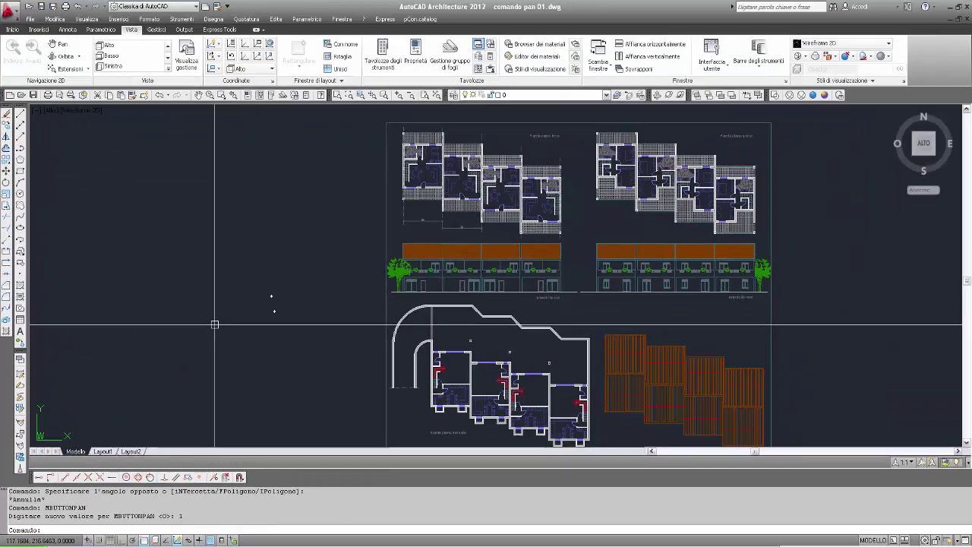
Step: Test wheel panning by moving the drawing in the view, and zoom out and back in beside the elevations
middle_drag(481, 56, 579, 13)
middle_drag(387, 321, 330, 347)
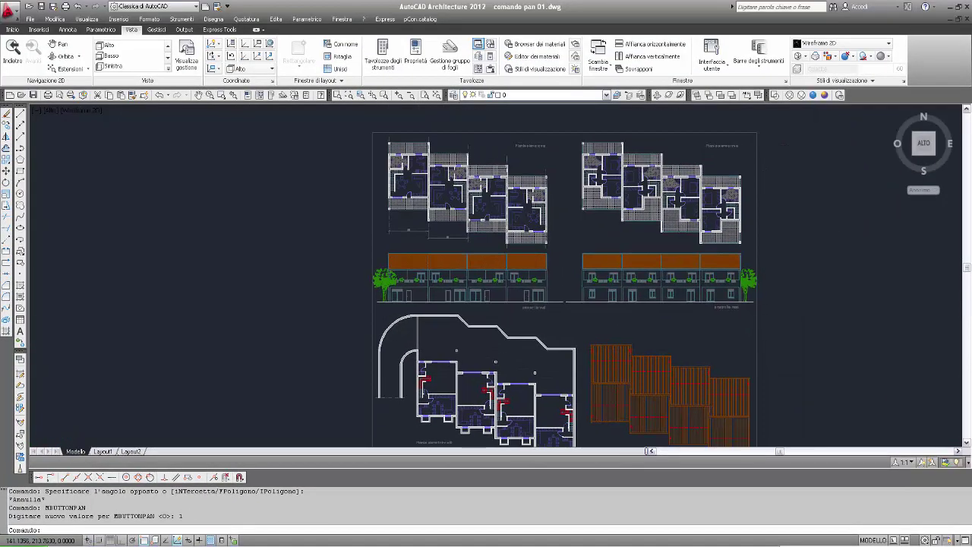
scroll(320, 309, down, 1)
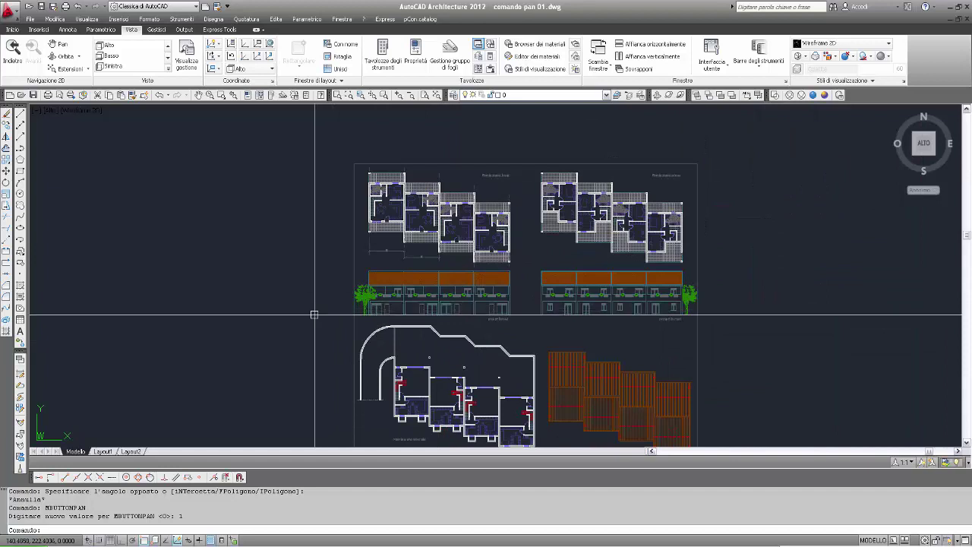
scroll(313, 317, up, 1)
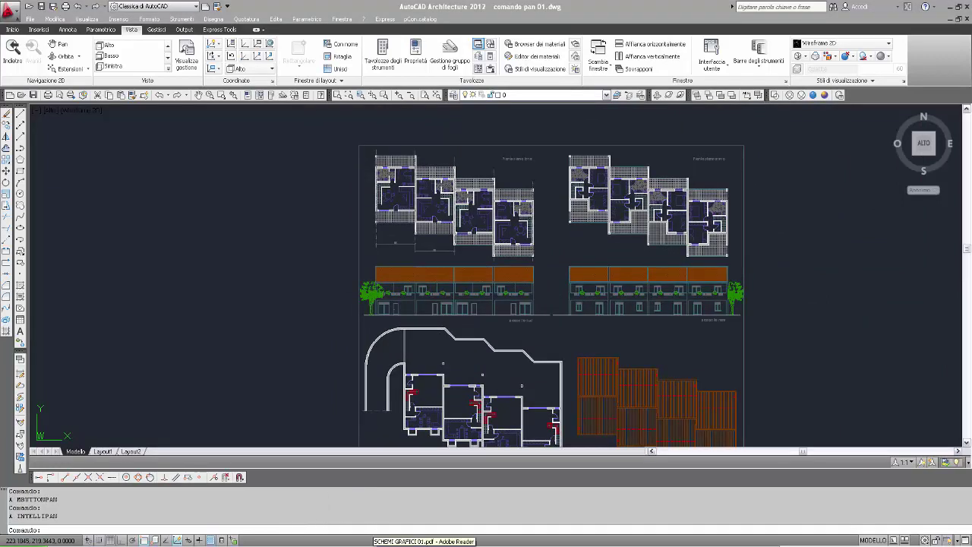
Step: Switch to the Adobe Reader notes and examine the description of the ZOOMFACTOR variable
click(423, 540)
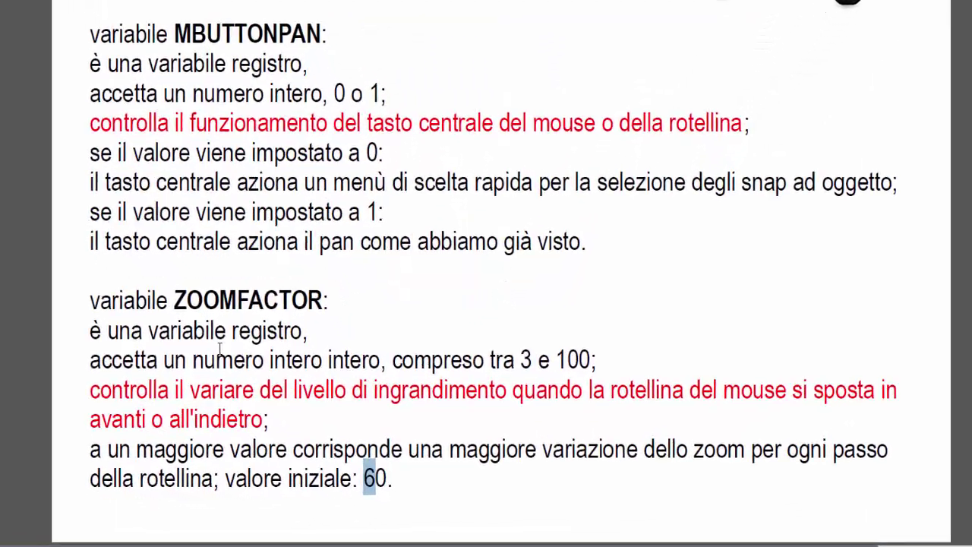